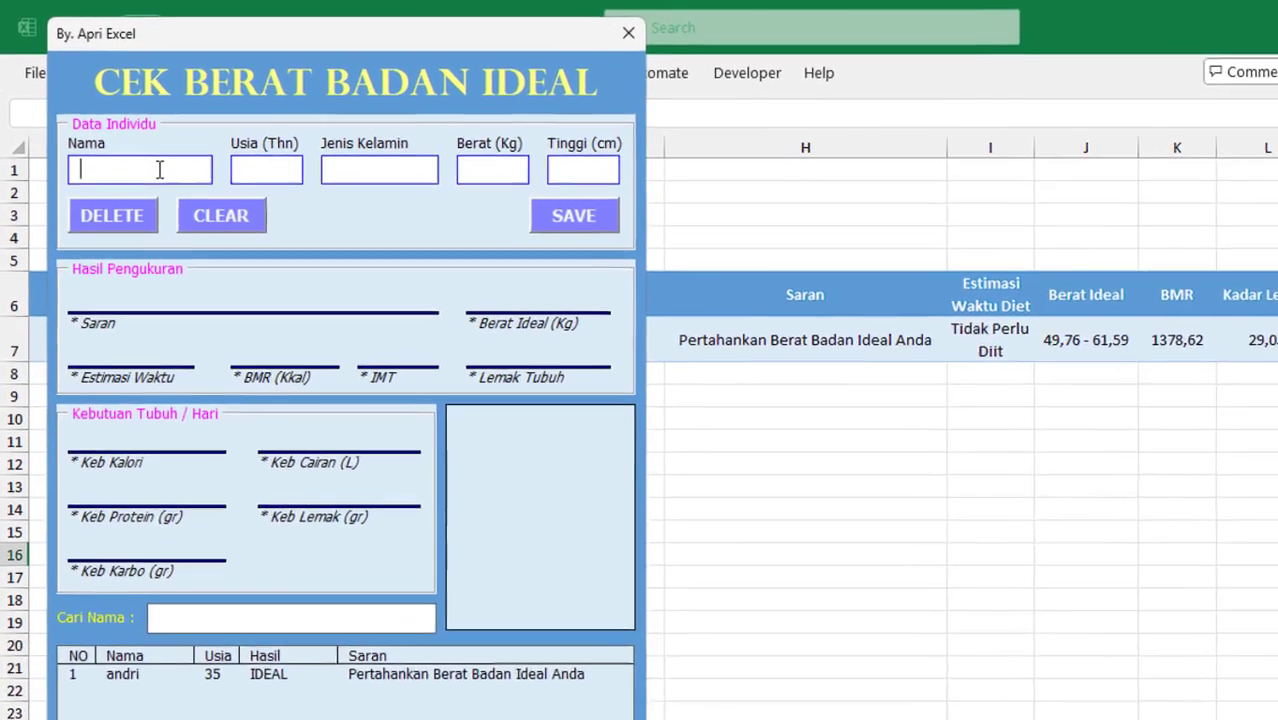
- Fill the form with a name, age 35, Laki - Laki, weight 65 and height 165
text(apri)
key(Tab)
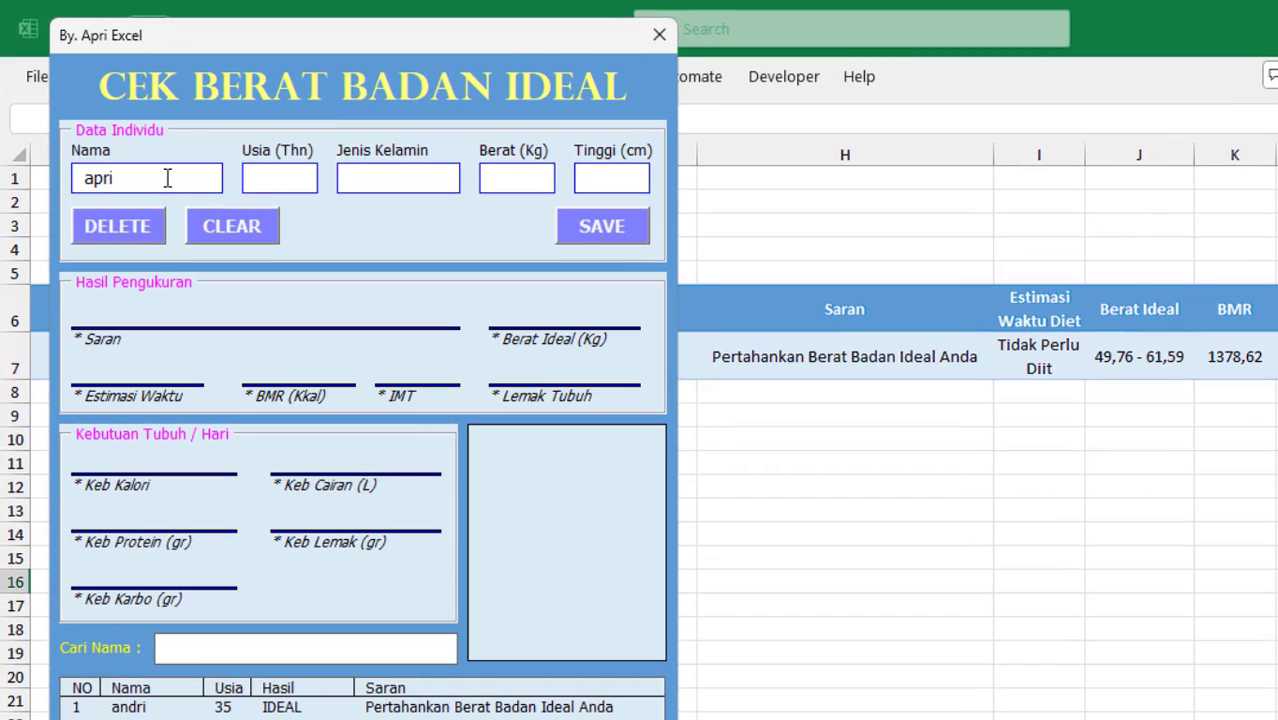
text(35)
key(Tab)
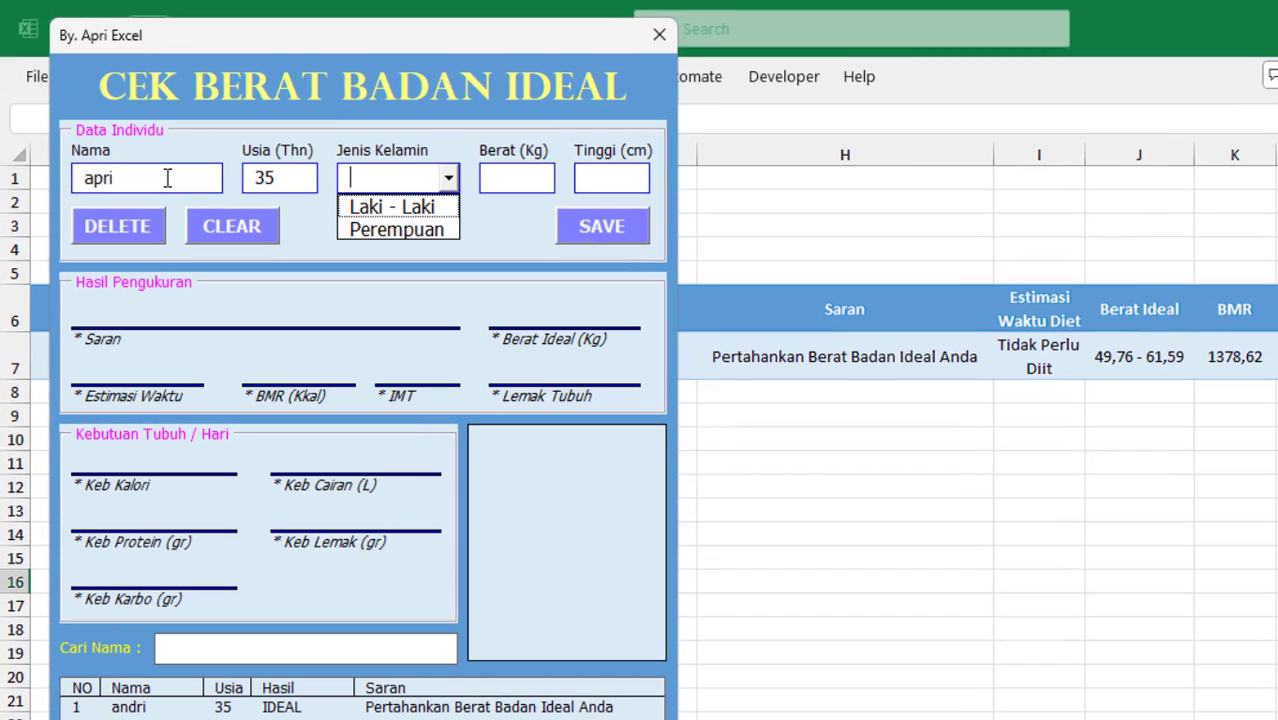
key(Down)
key(Tab)
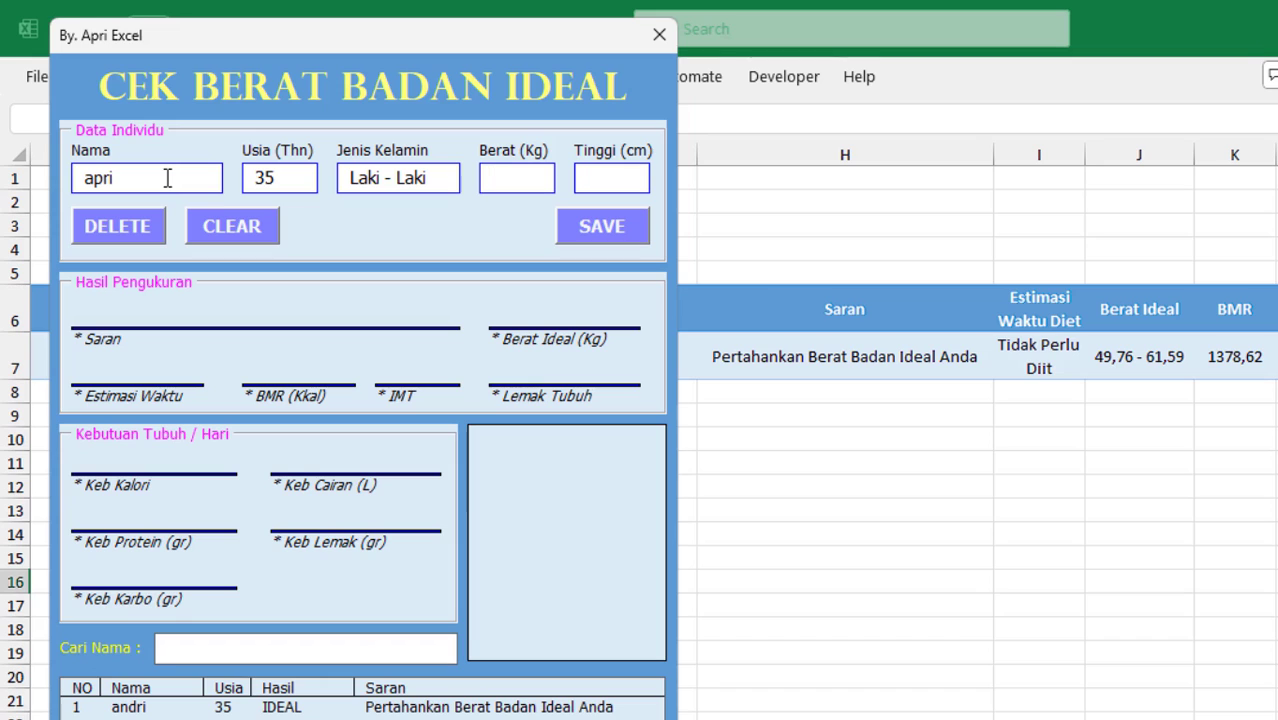
text(65)
key(Tab)
text(1)
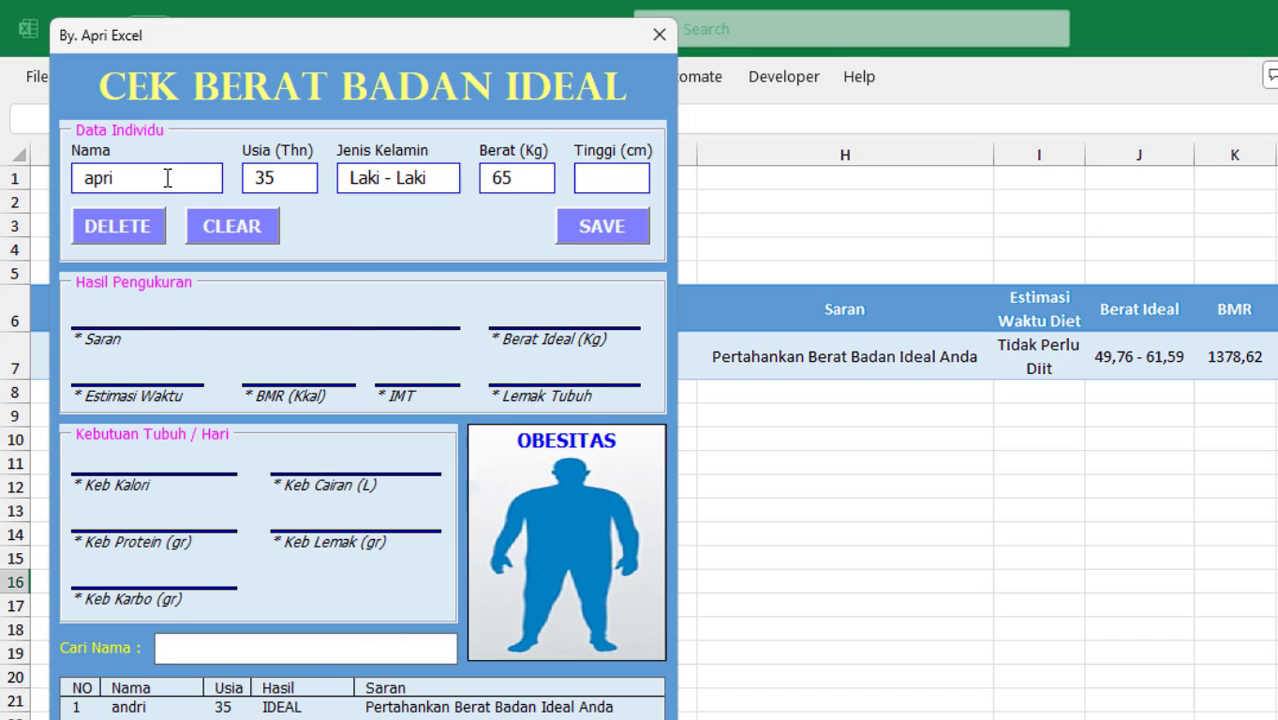
text(65)
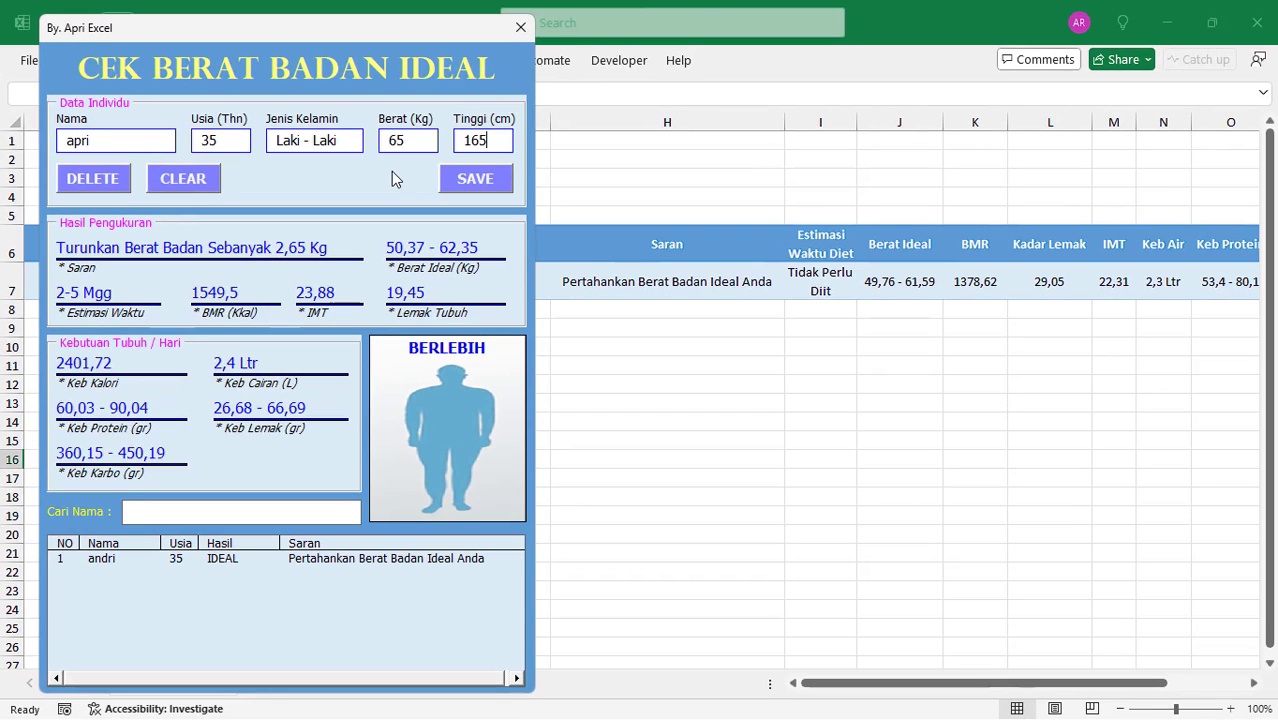
key(Tab)
- Save the new record, then search Cari Nama for 'and' and load the matching record
key(Return)
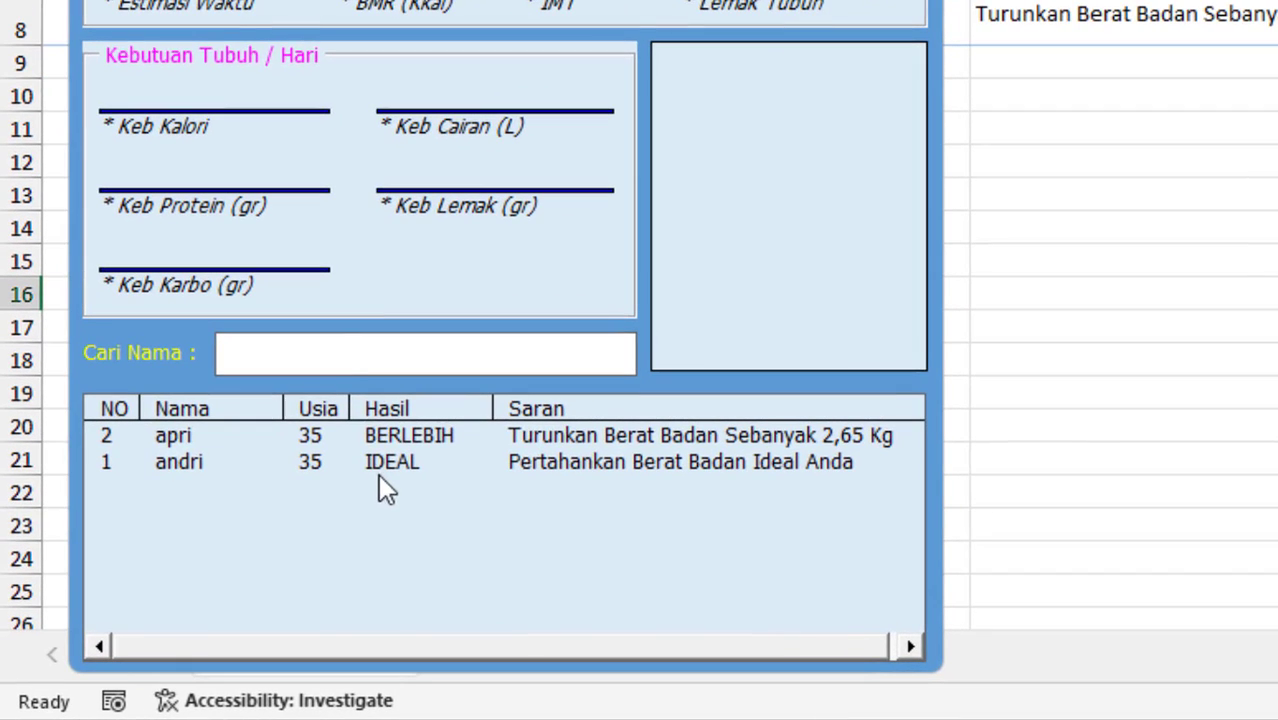
click(341, 358)
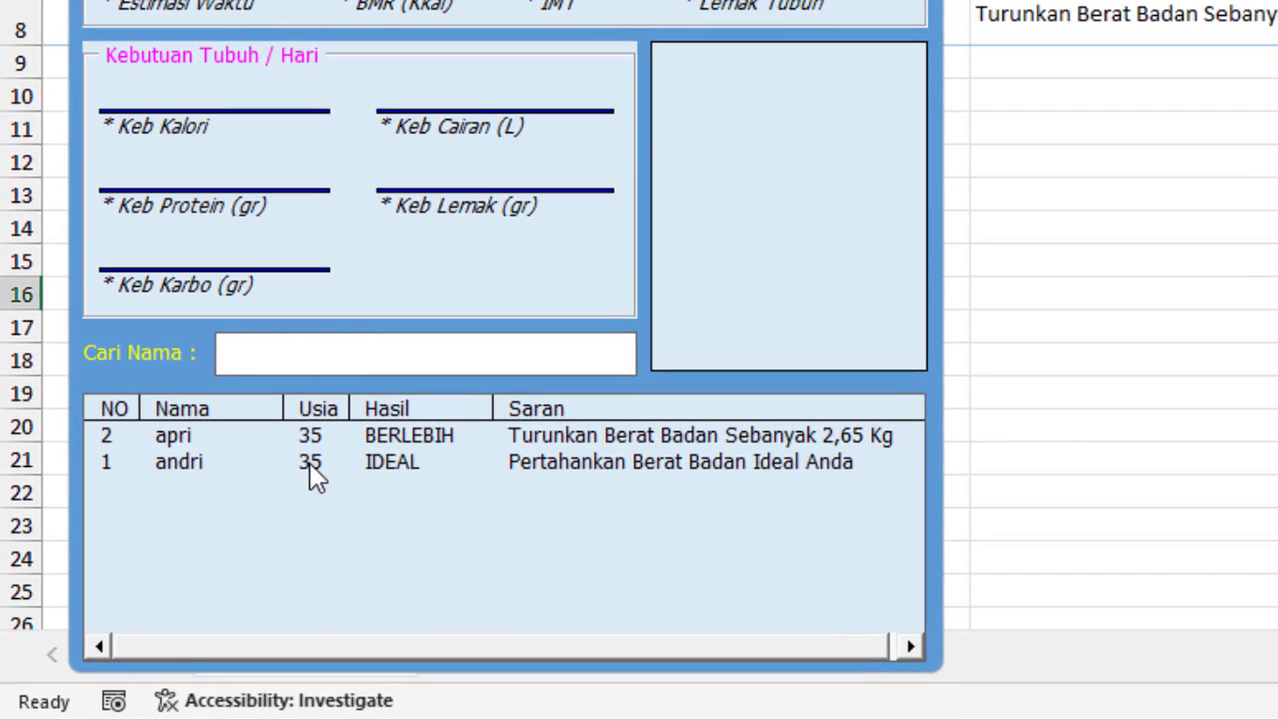
text(and)
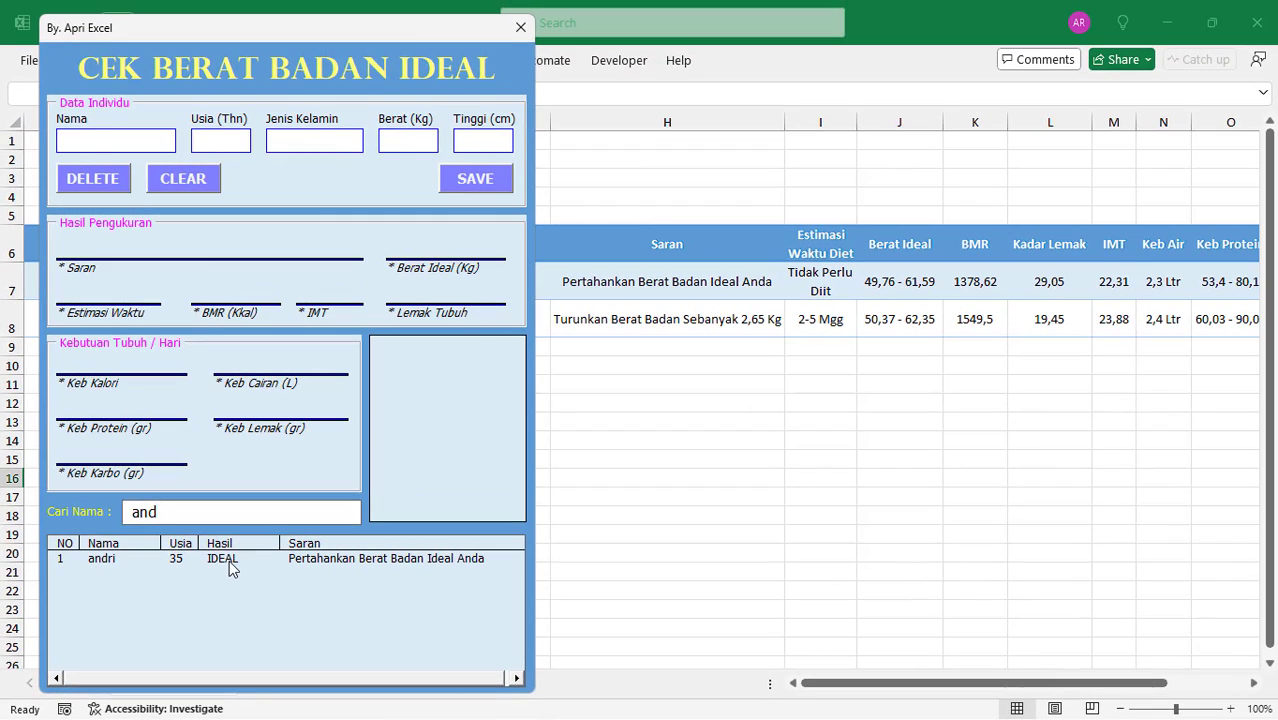
double_click(230, 560)
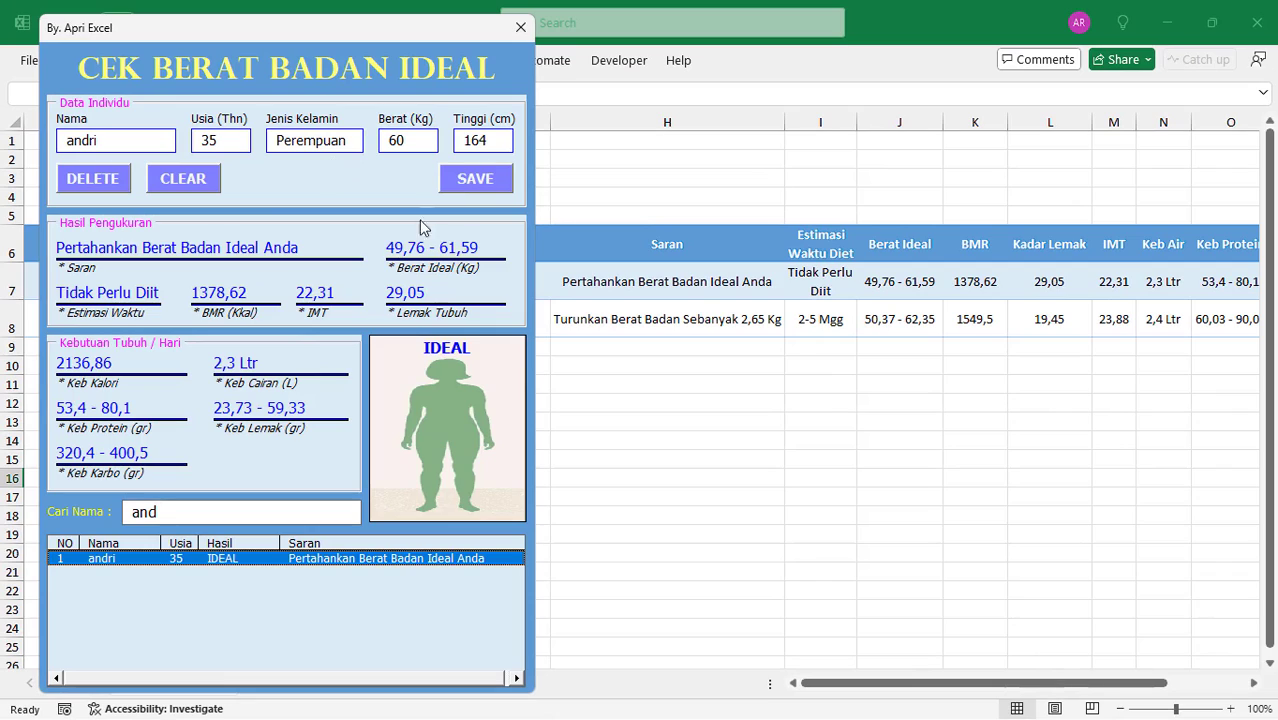
- Change the loaded record's weight to 50 kg and save the update
click(420, 140)
text(50)
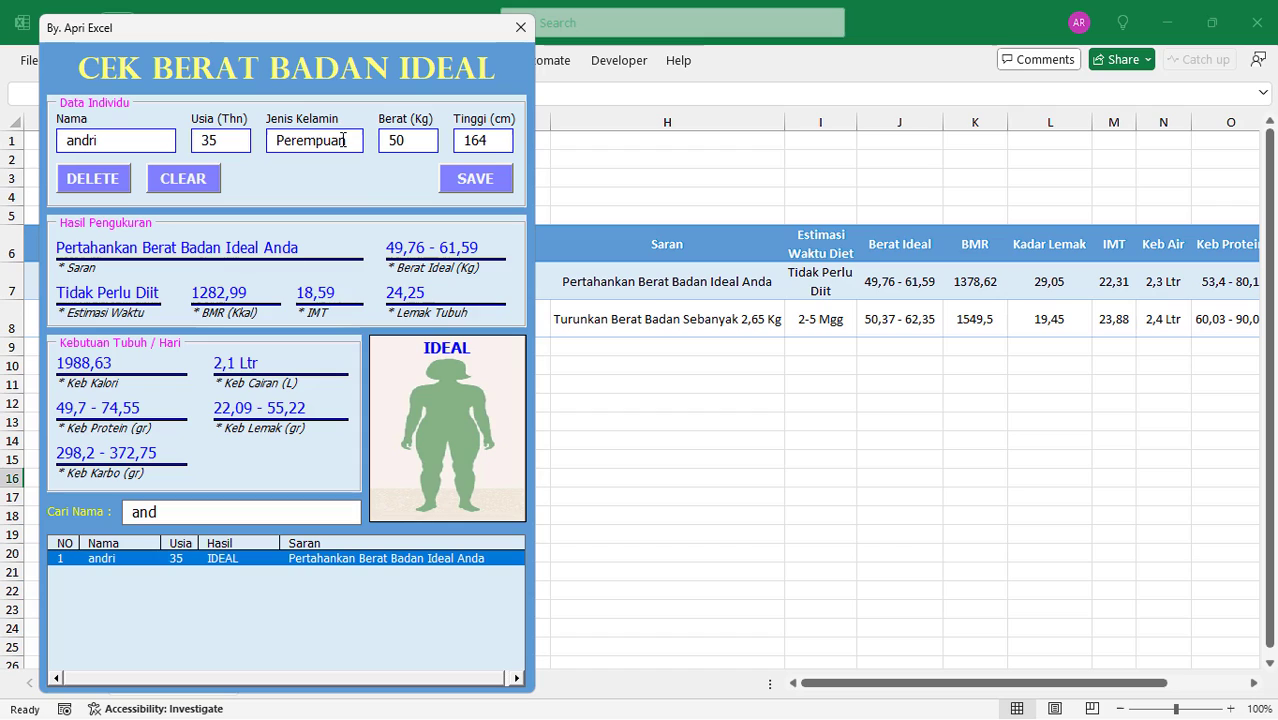
click(474, 185)
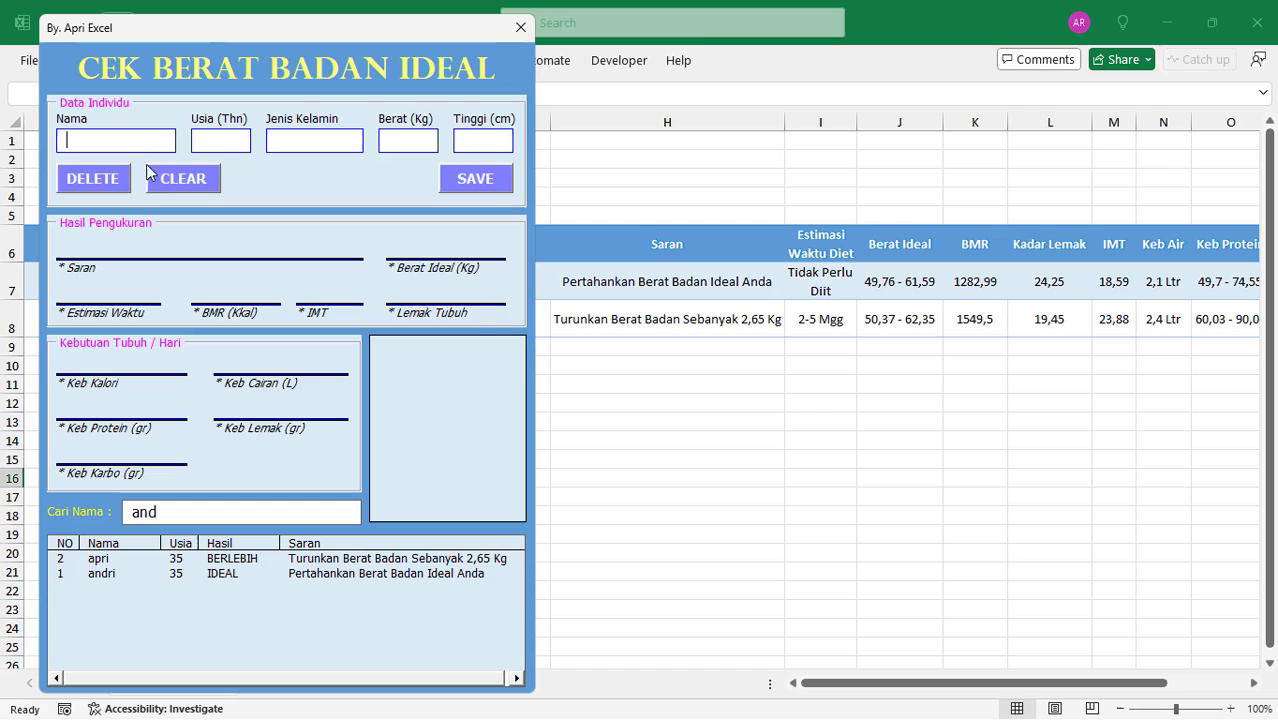
- Enter a name, age 35, Perempuan, 50 kg and 155 cm, and save the record
text(wati)
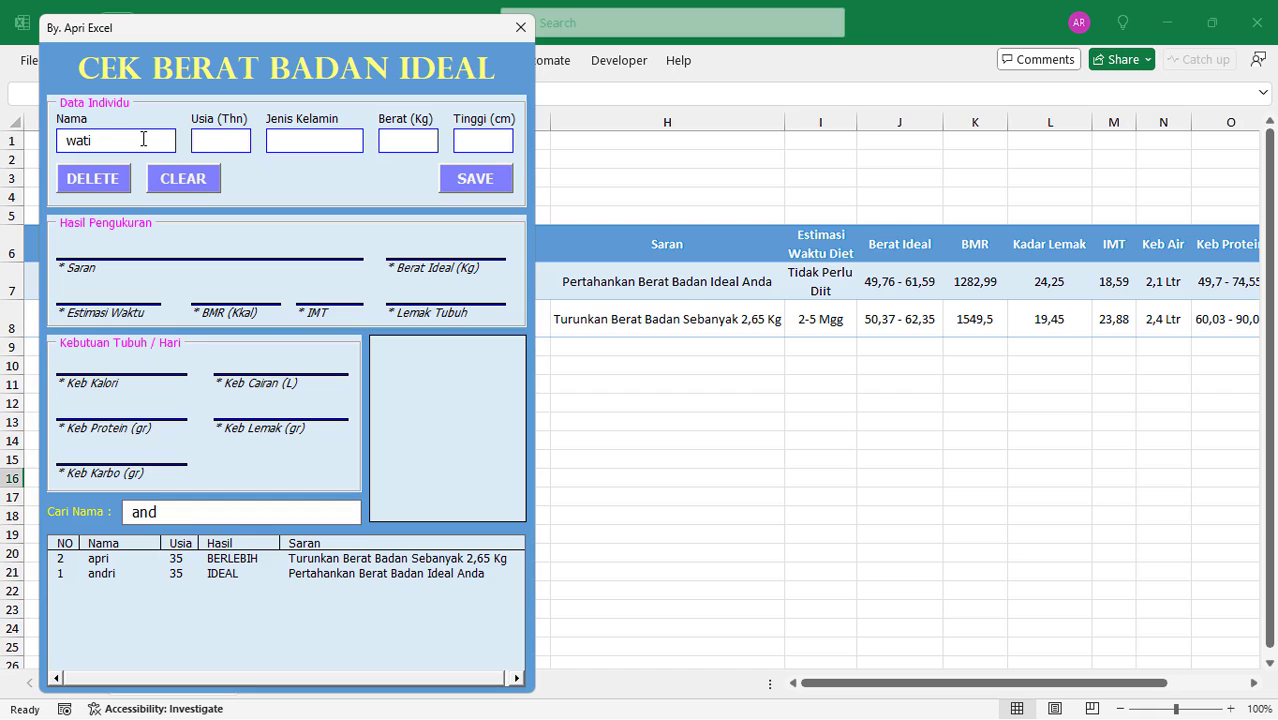
text(35)
key(Tab)
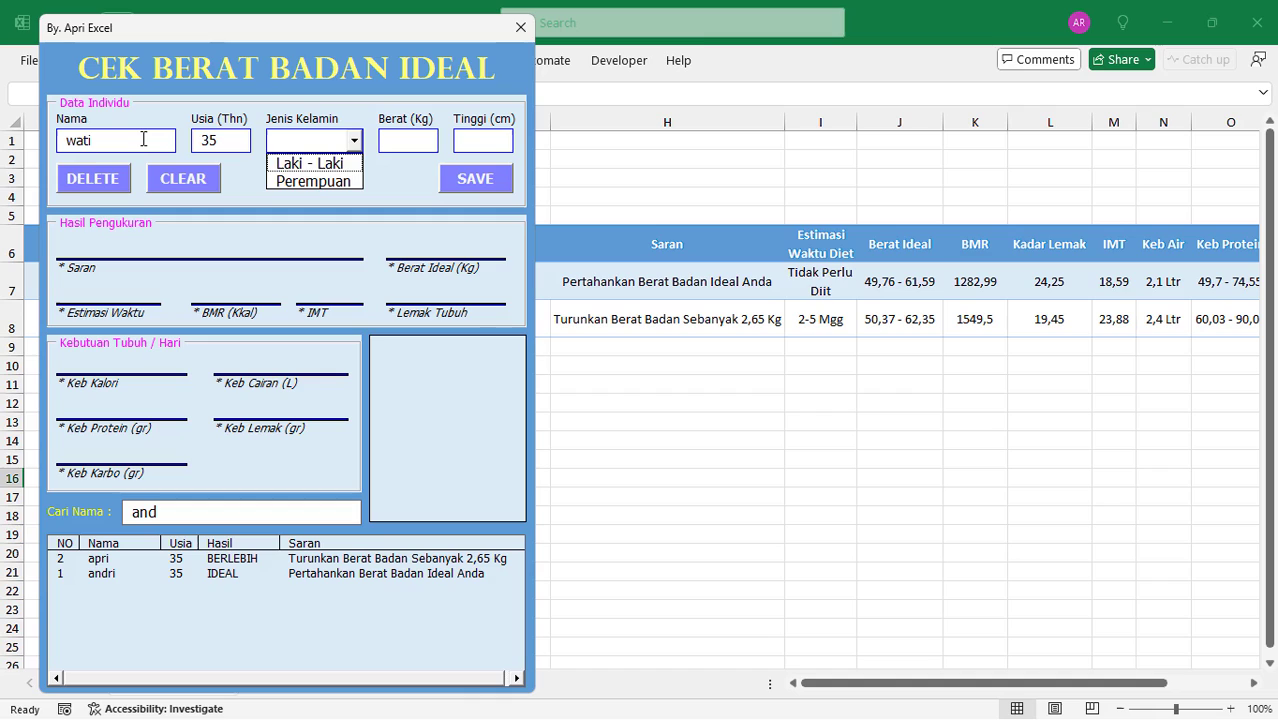
key(Down)
key(Down)
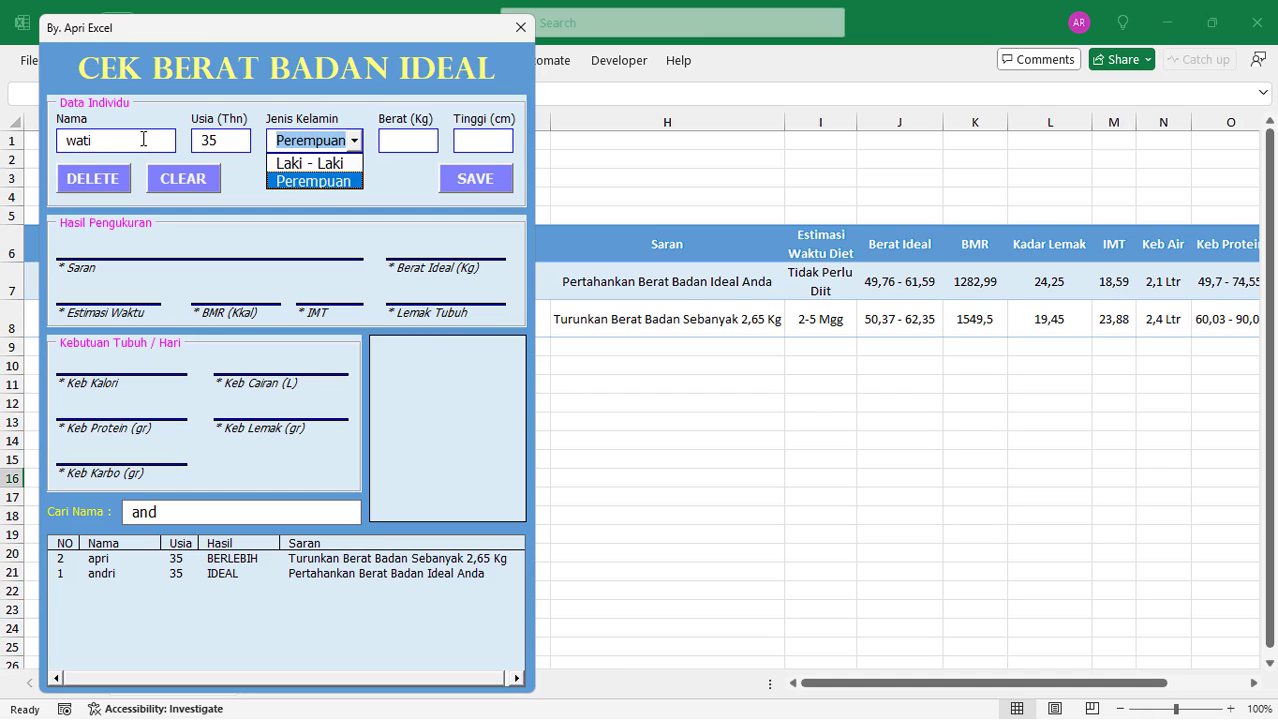
key(Tab)
text(5)
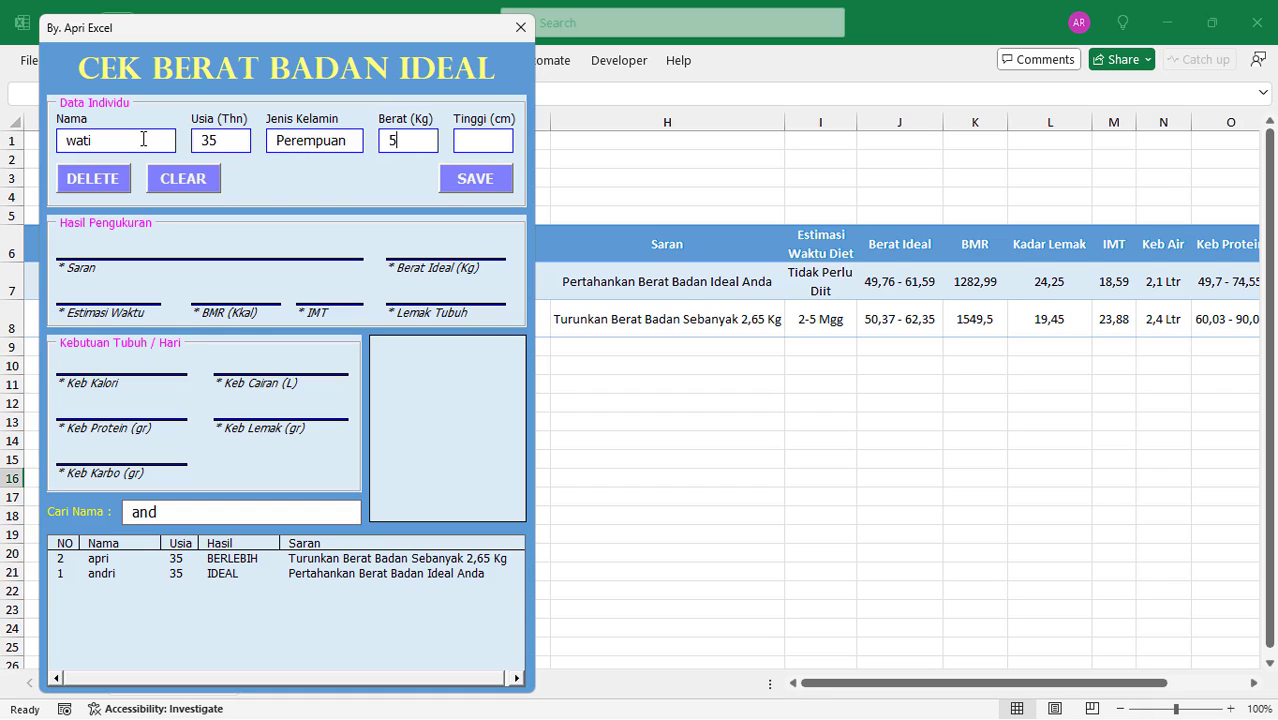
text(0)
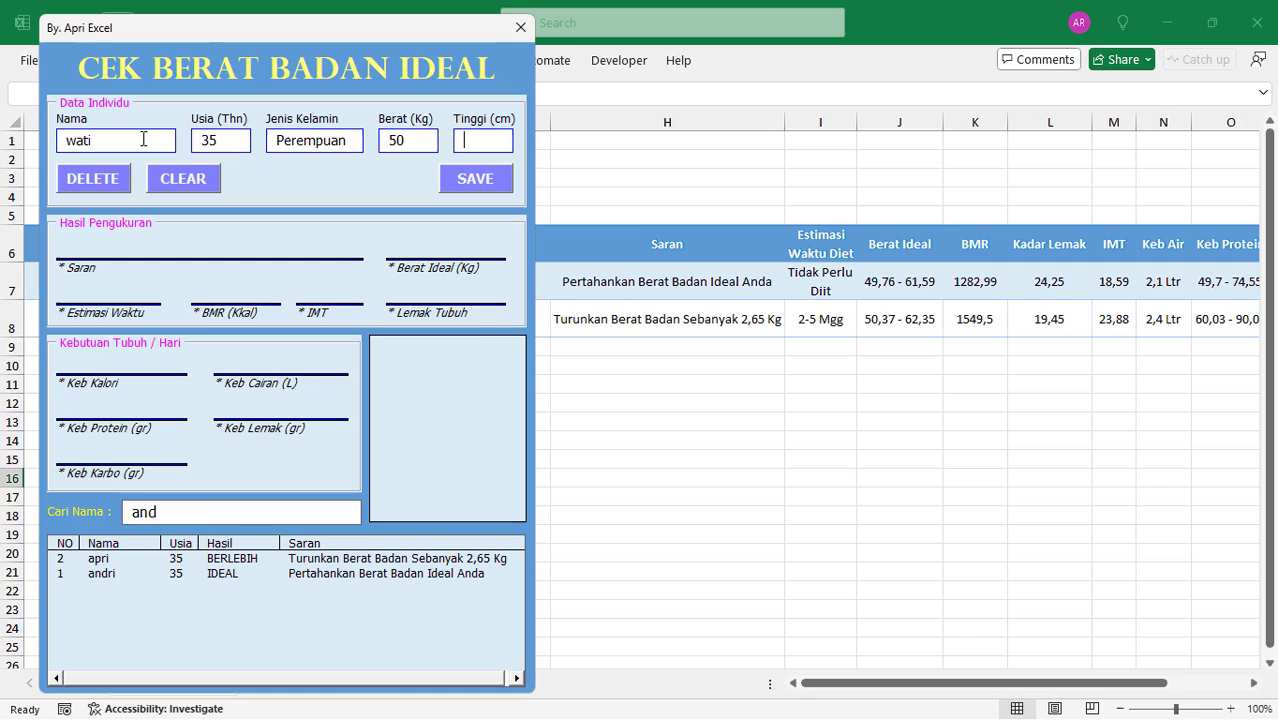
text(155)
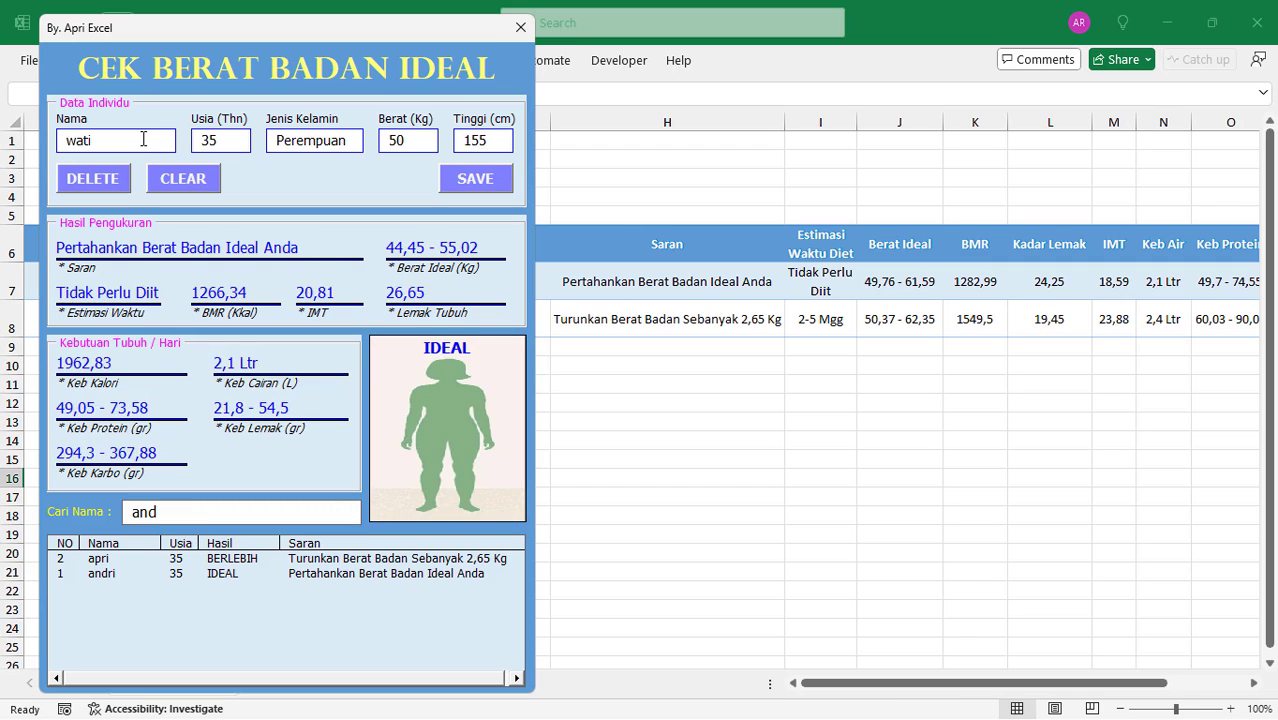
key(Tab)
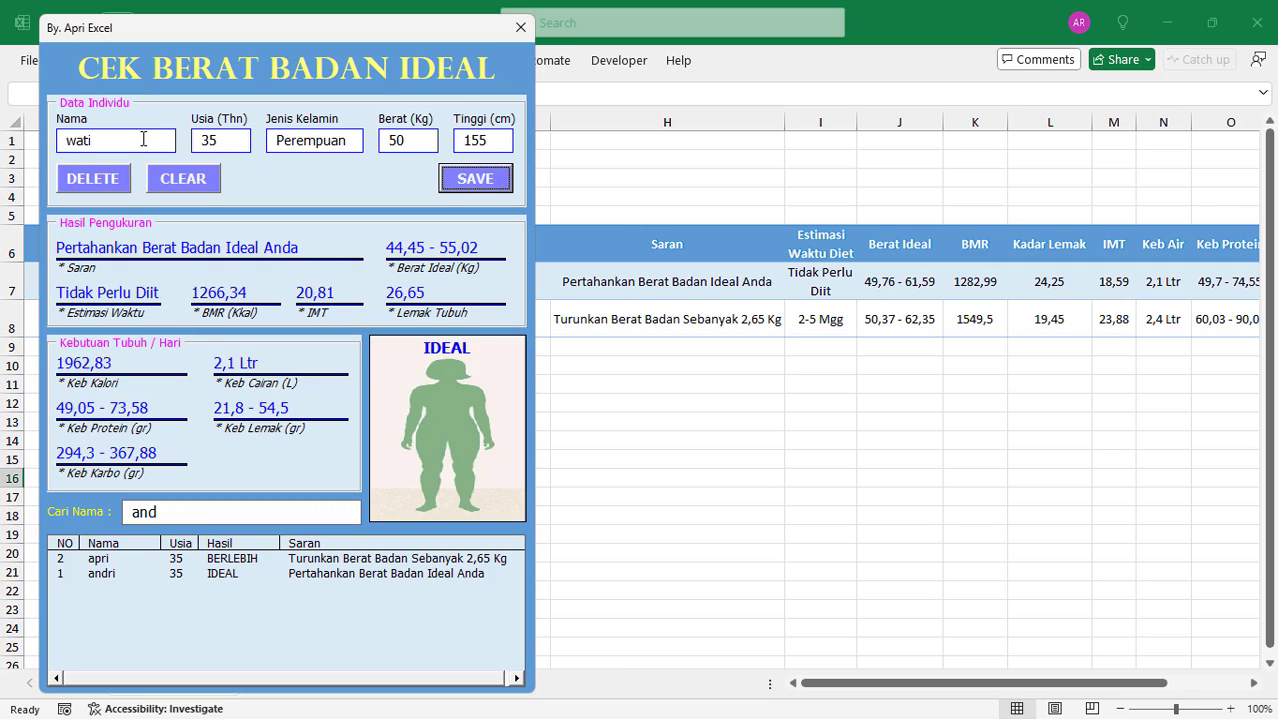
key(Return)
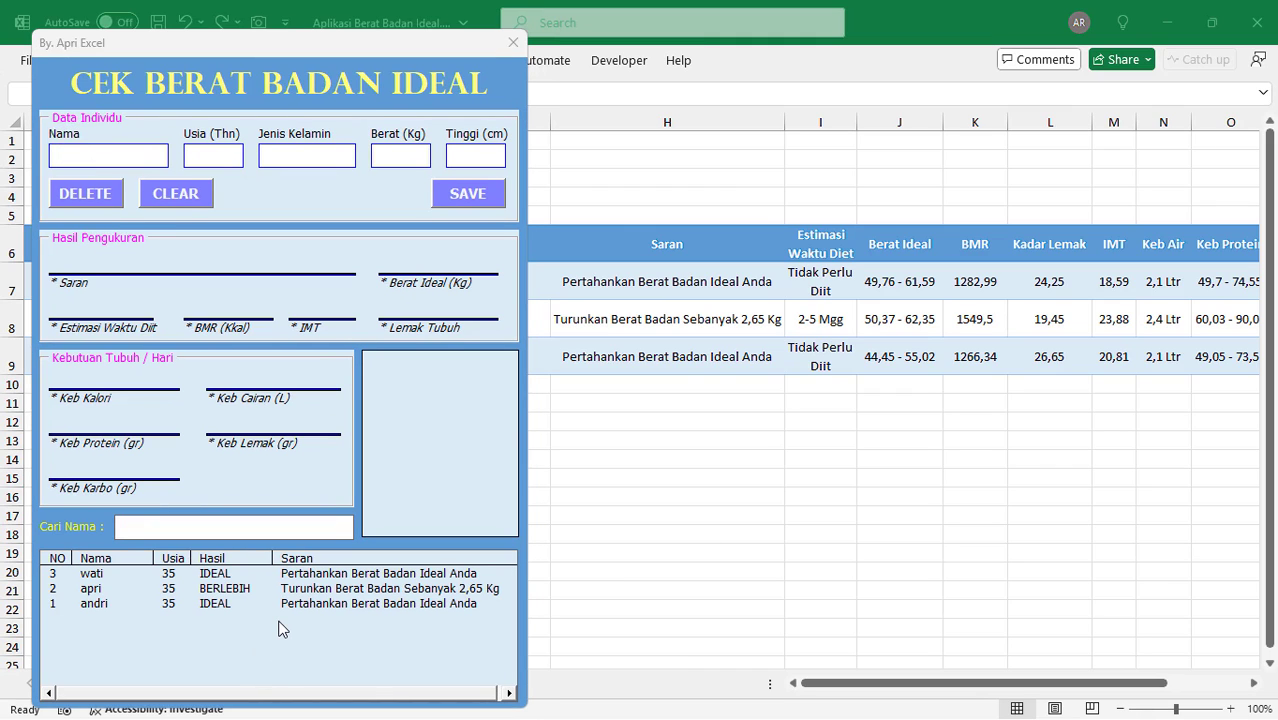
- Load the BERLEBIH record into the form and delete it, confirming Yes in Hapus
click(108, 587)
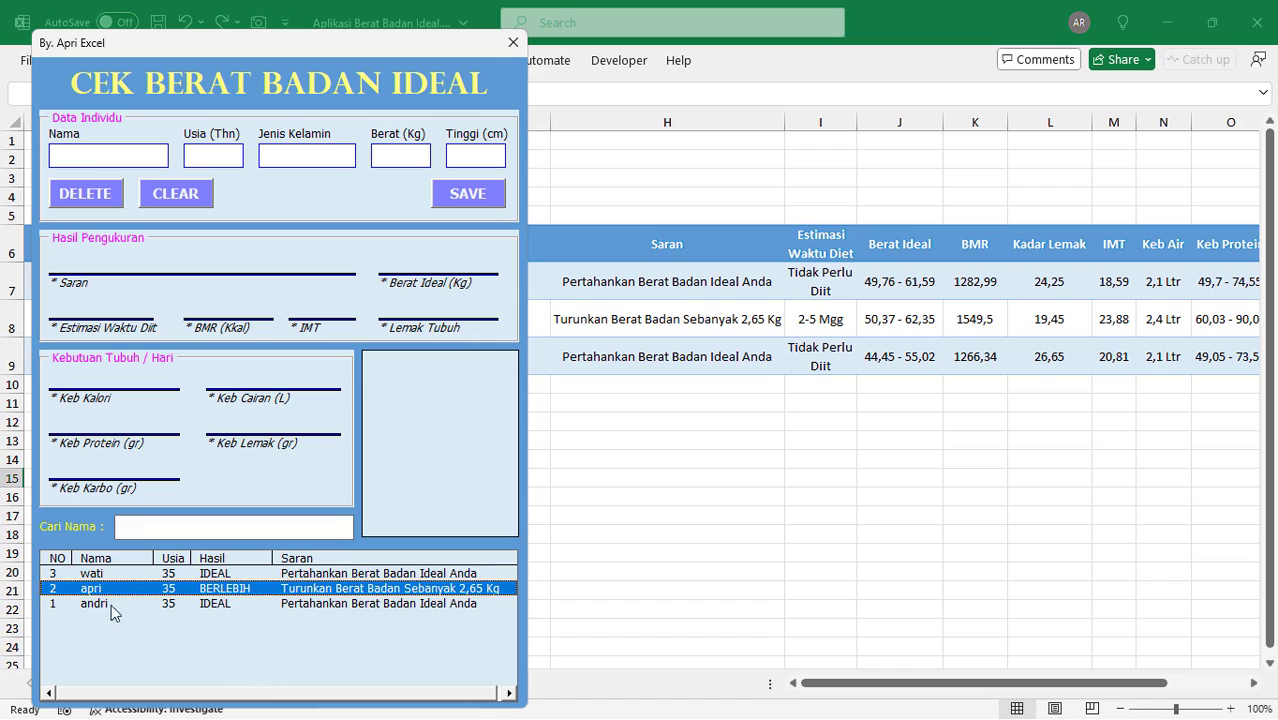
double_click(215, 592)
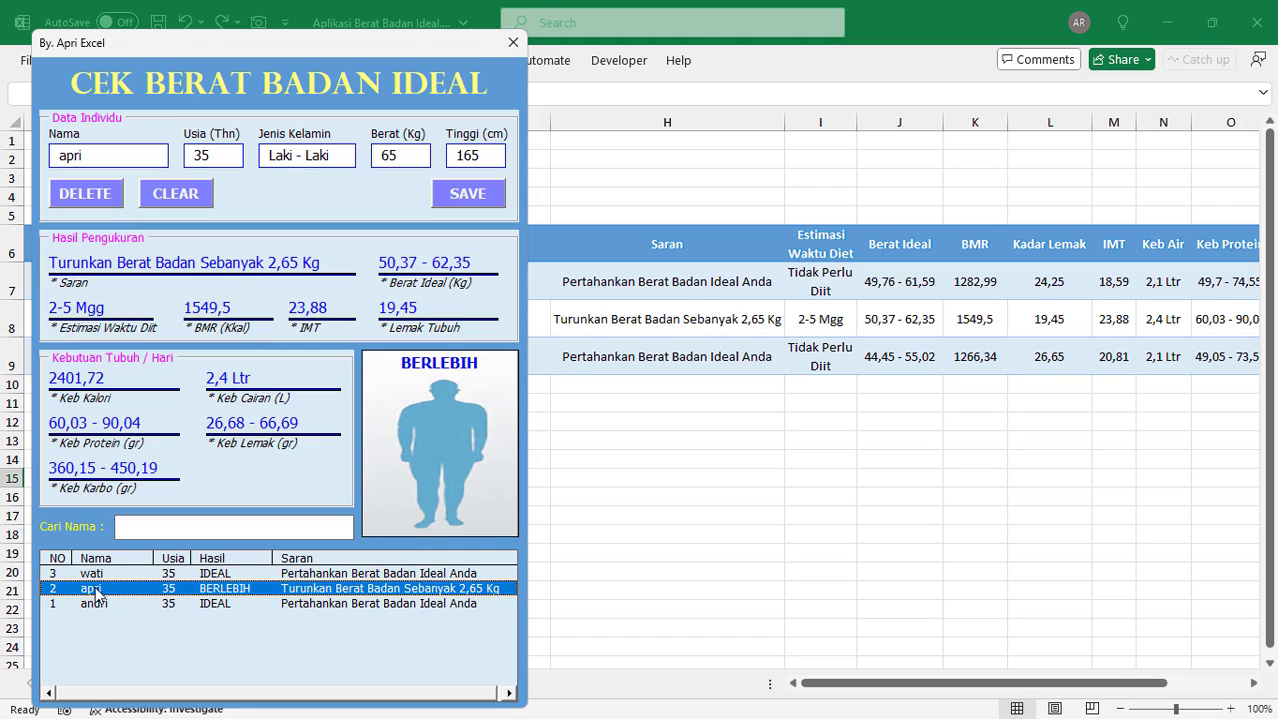
click(85, 196)
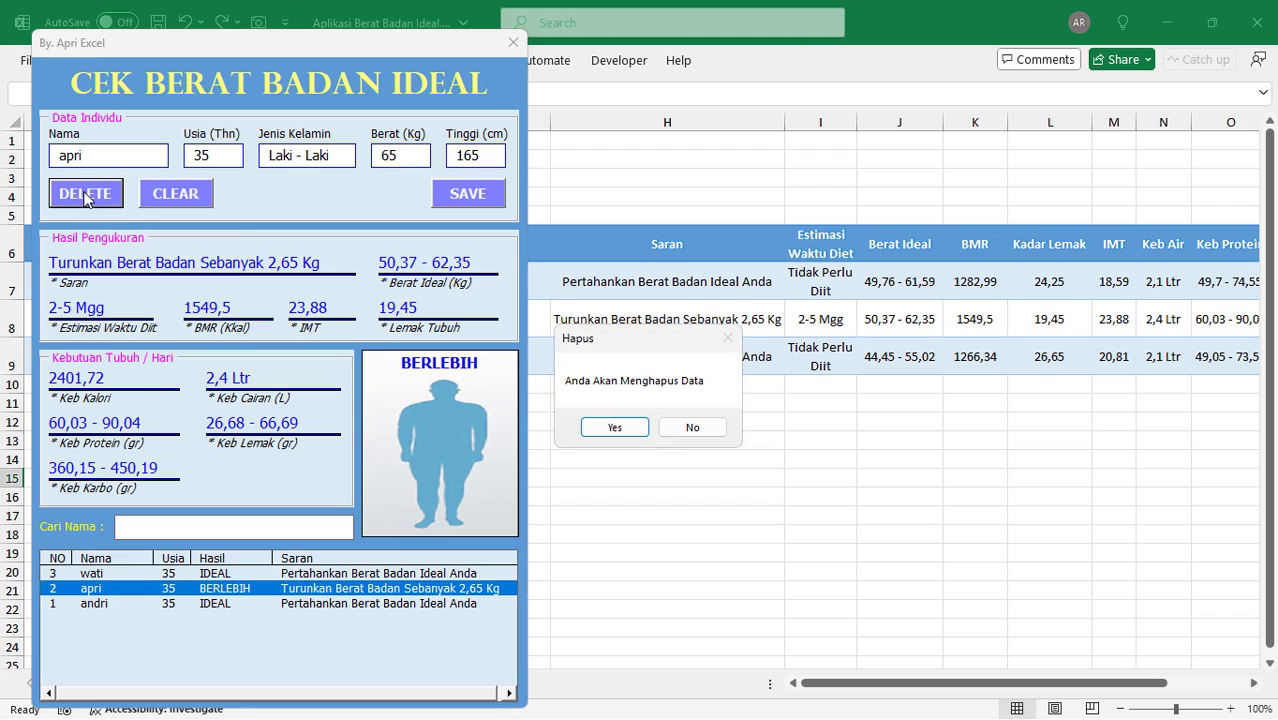
drag(613, 336, 301, 256)
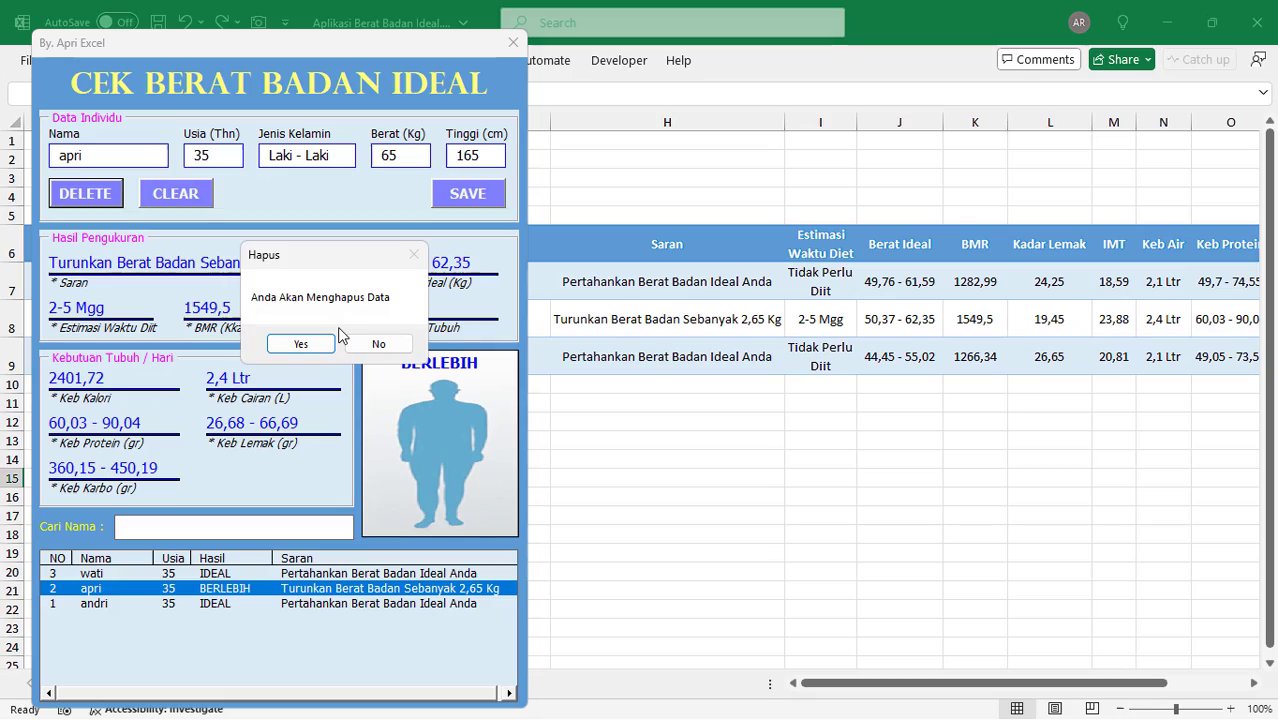
click(301, 344)
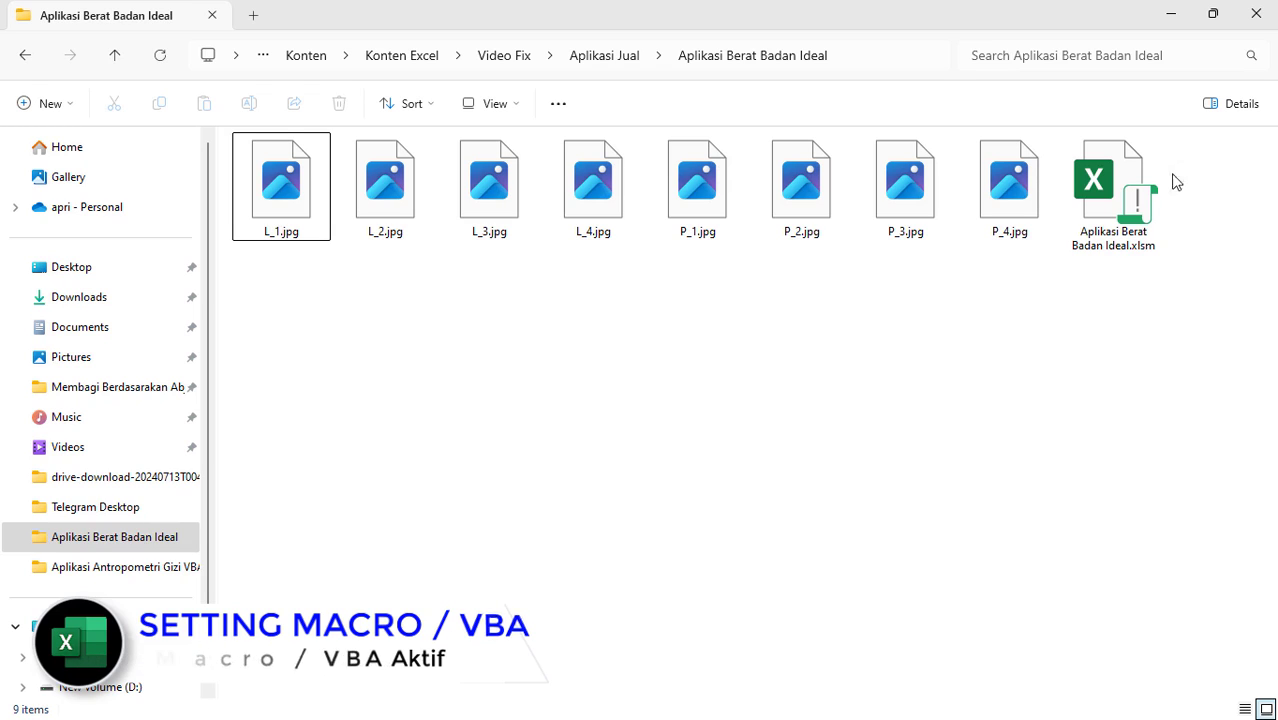
- Review the General properties of Aplikasi Berat Badan Ideal.xlsm, then dismiss them with OK
right_click(1129, 214)
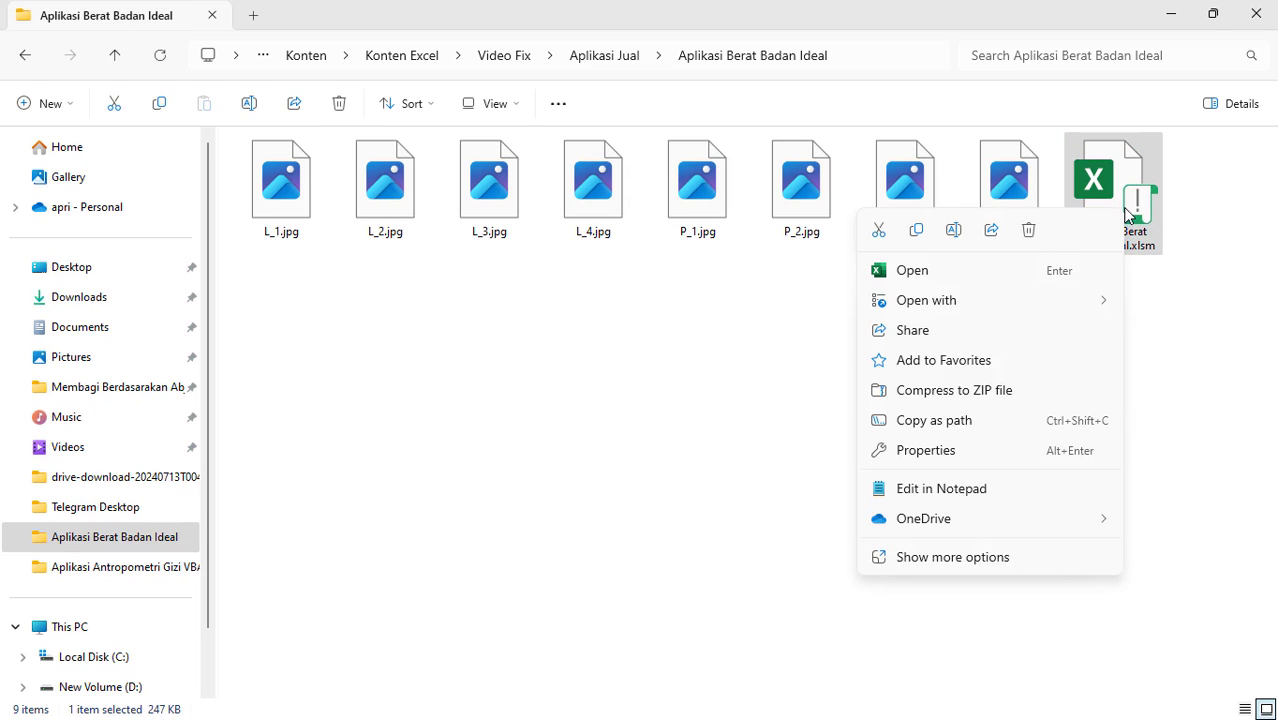
click(935, 458)
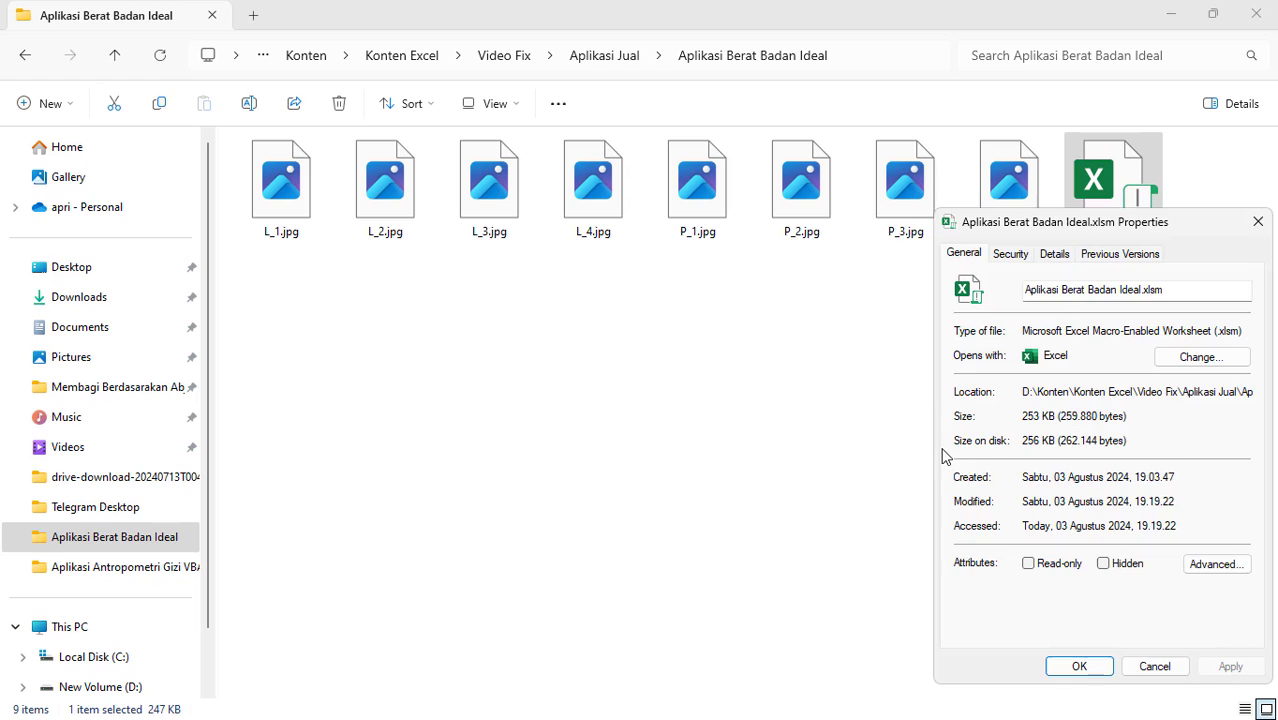
drag(1090, 228, 626, 172)
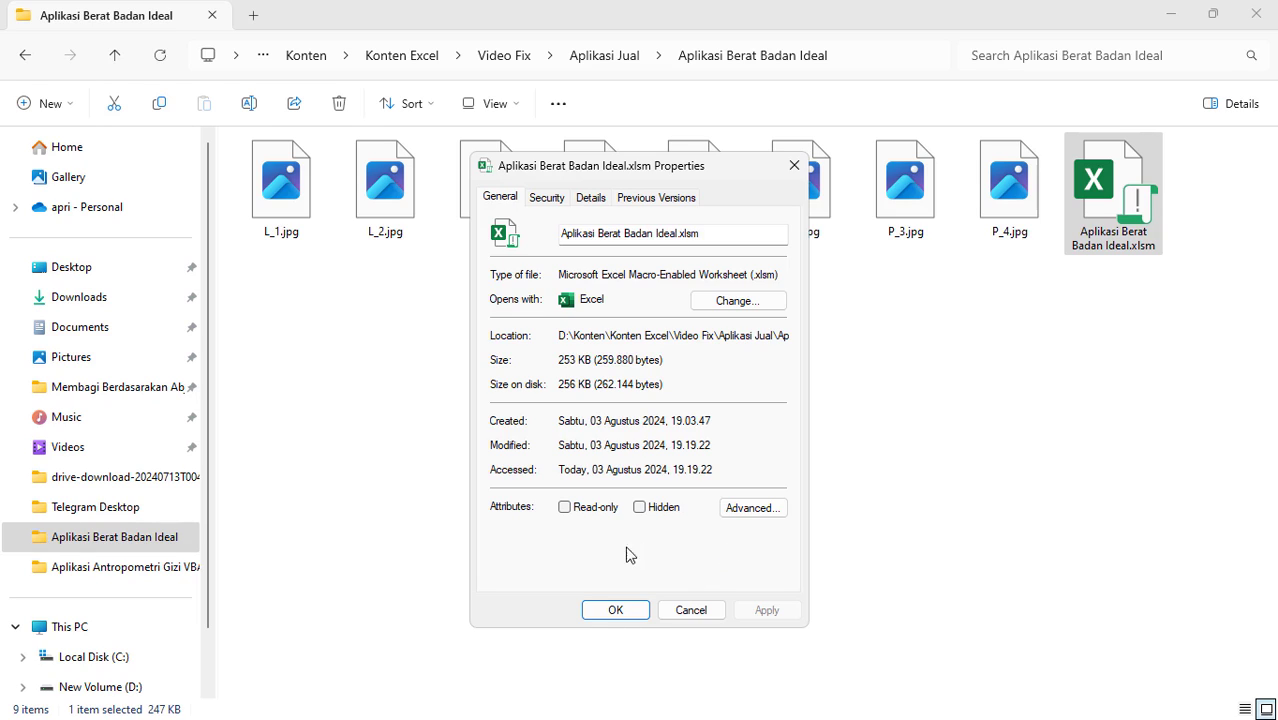
click(614, 610)
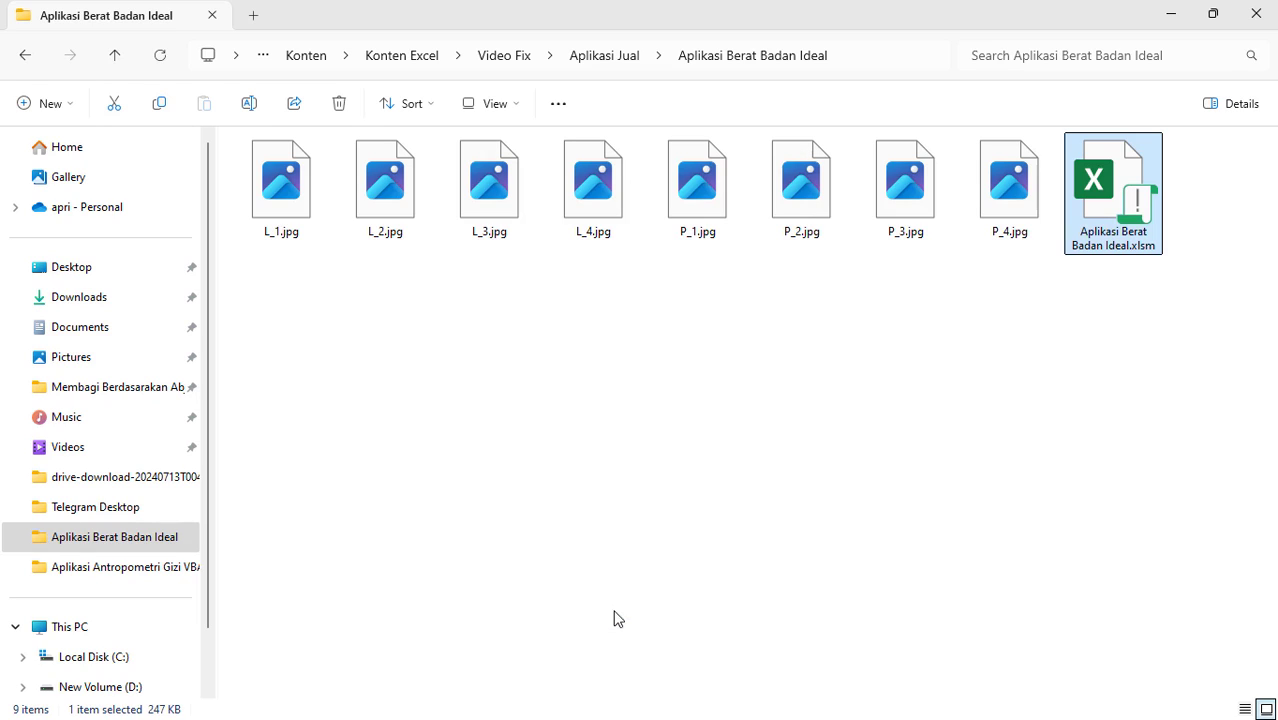
- Open the workbook, set Trust Center macro settings to Enable VBA macros, and close Excel
double_click(1112, 182)
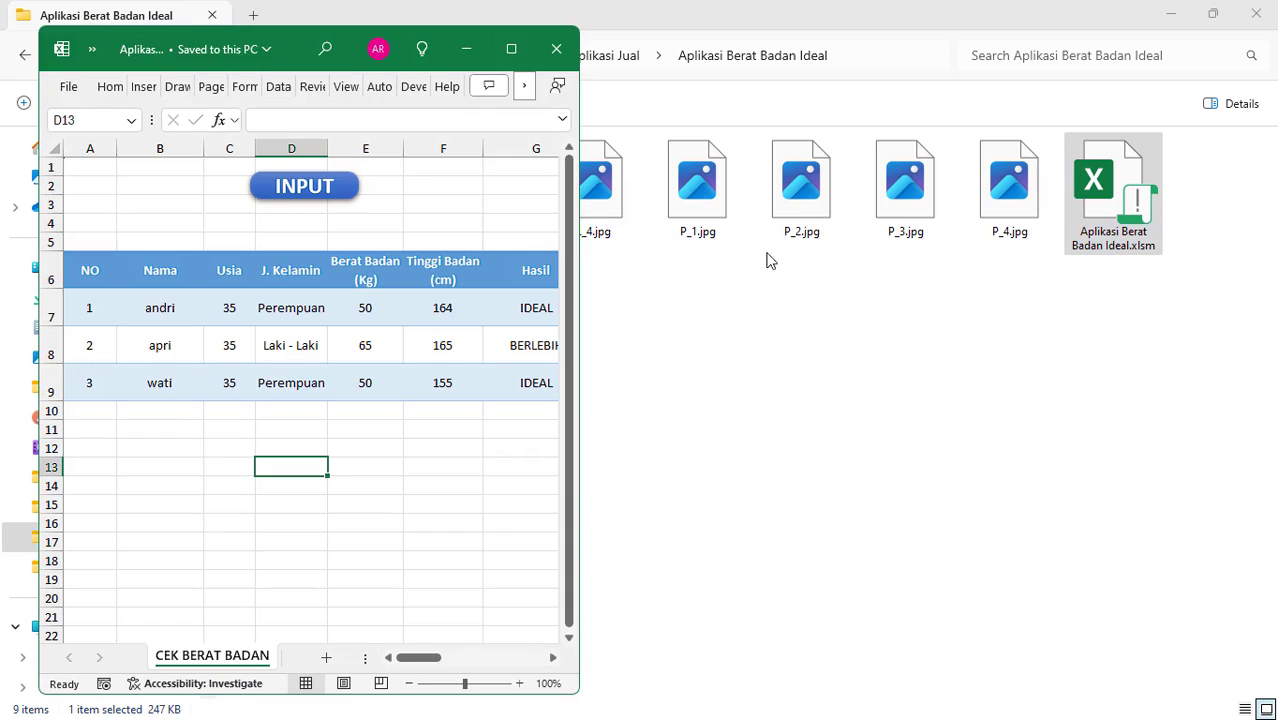
click(512, 52)
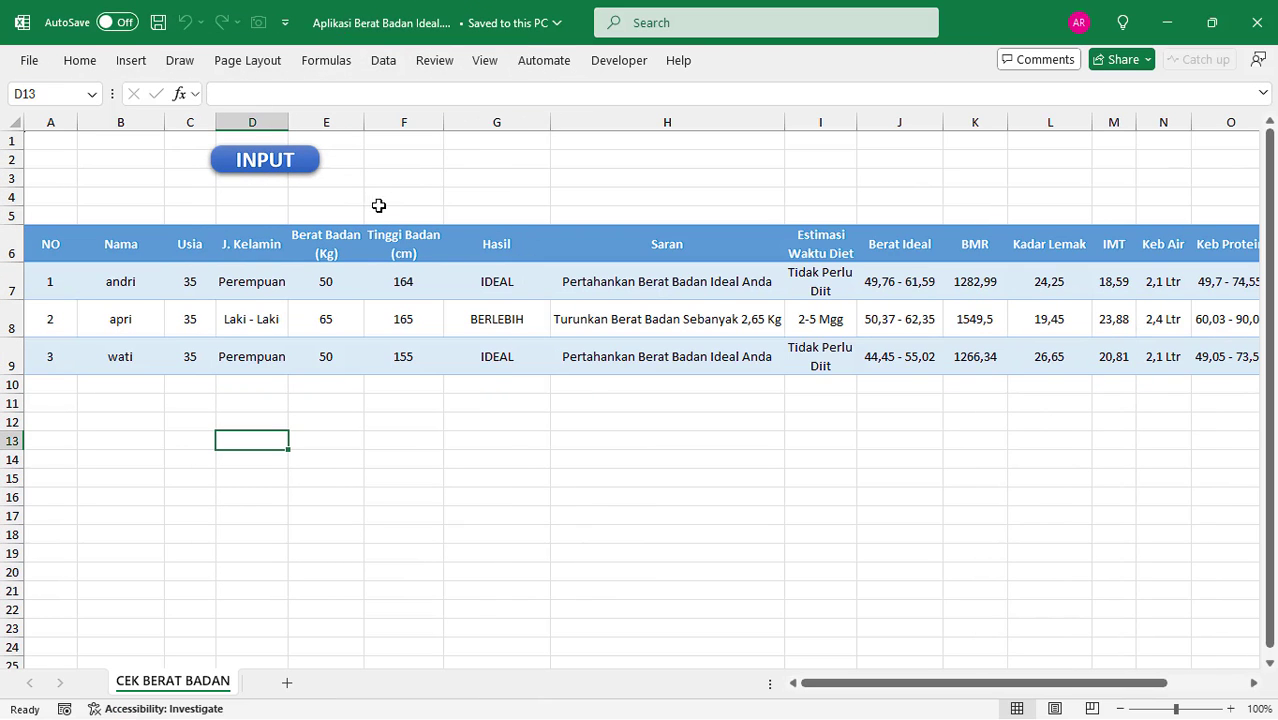
click(31, 64)
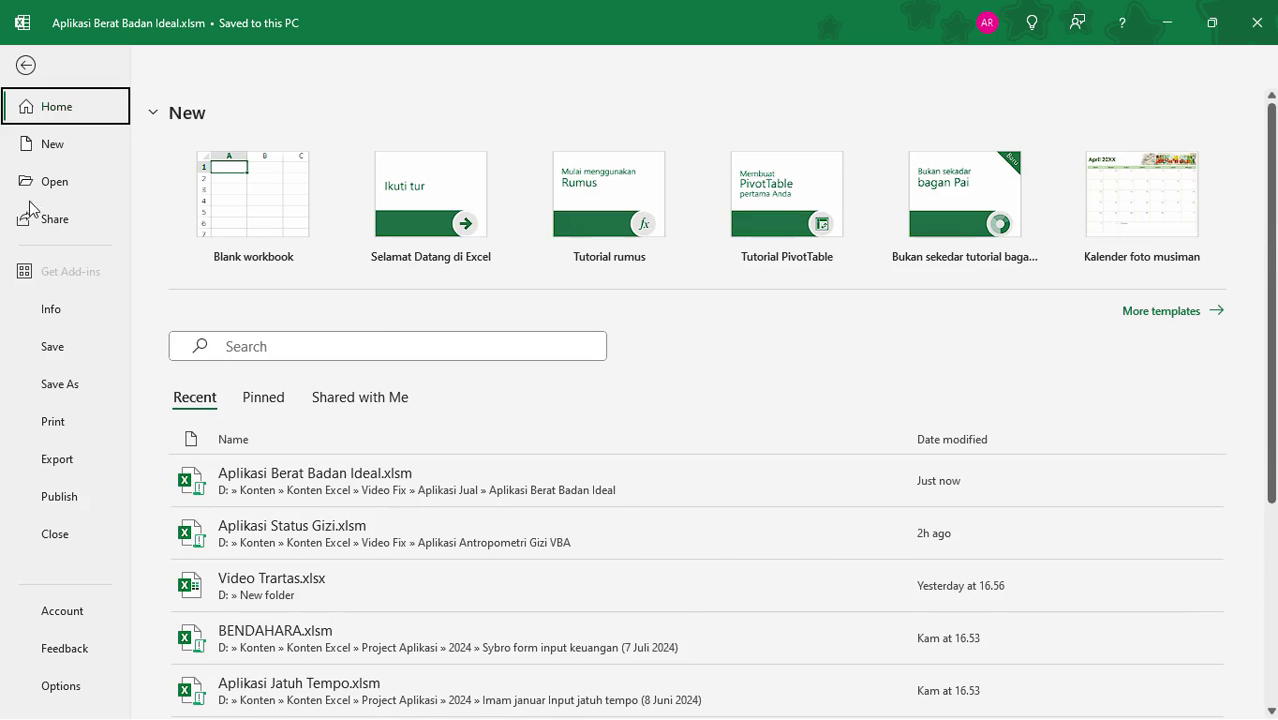
click(61, 686)
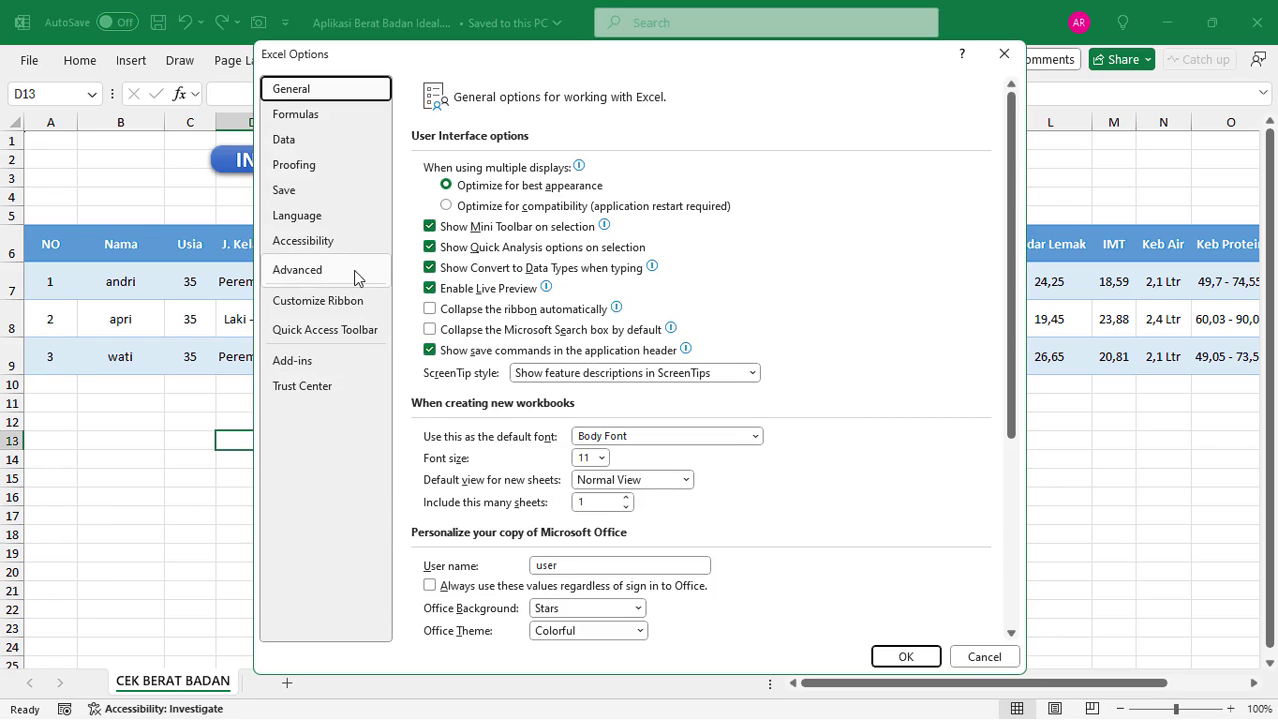
click(309, 391)
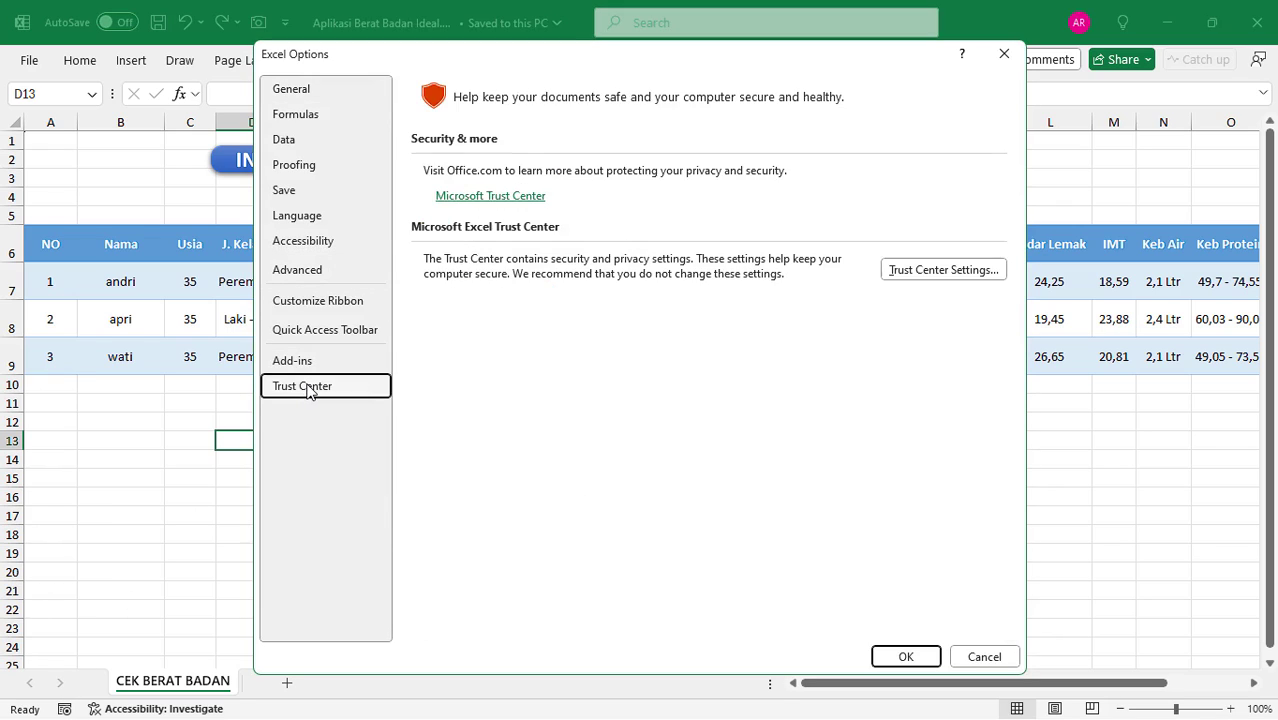
click(906, 272)
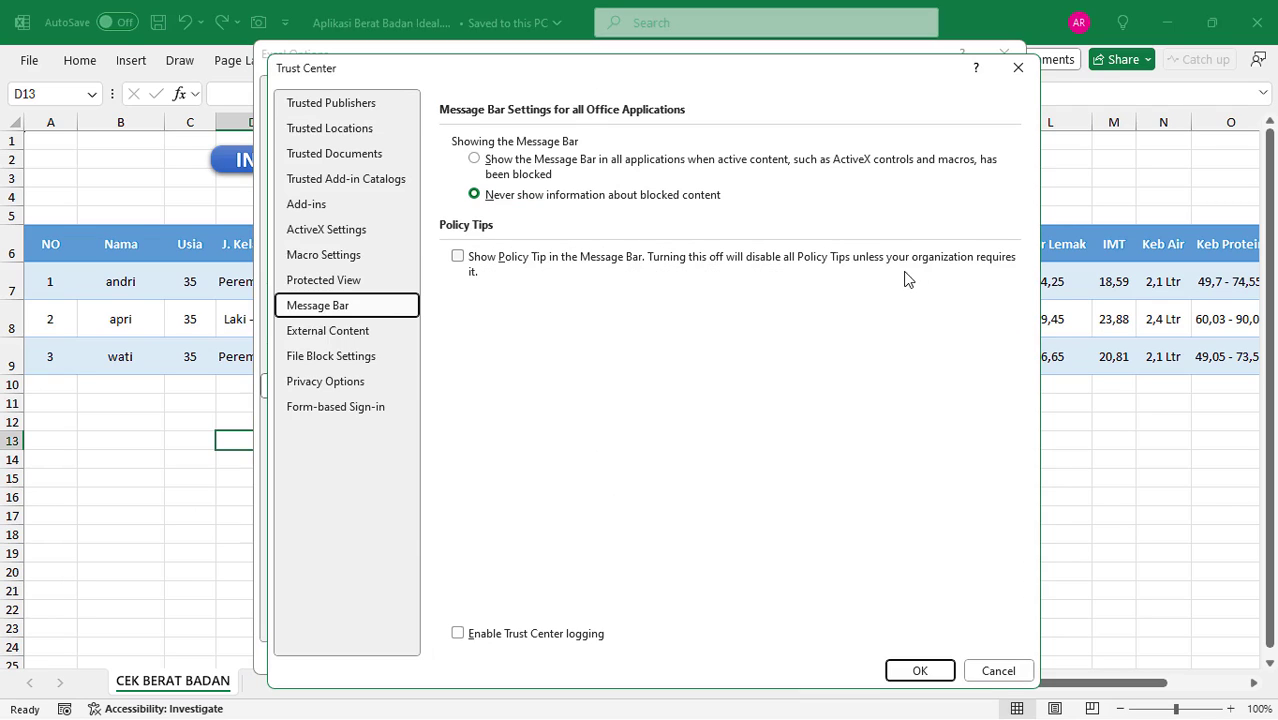
click(322, 260)
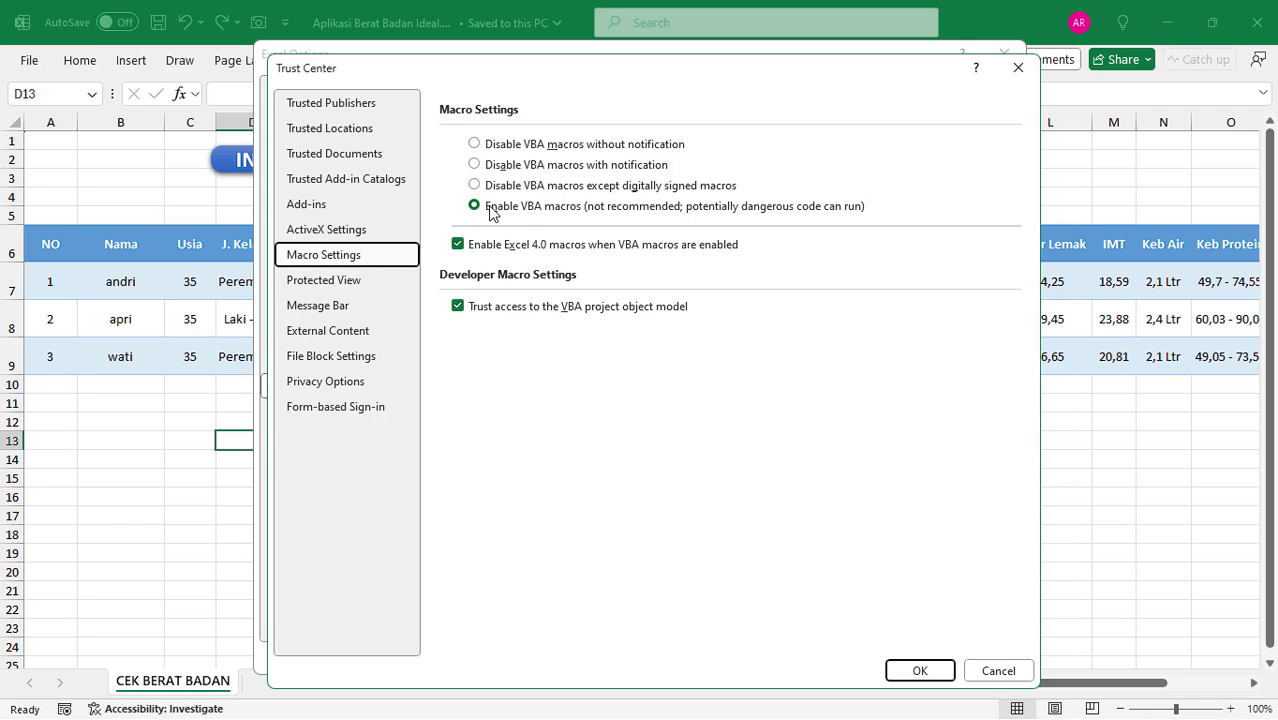
click(917, 670)
click(904, 659)
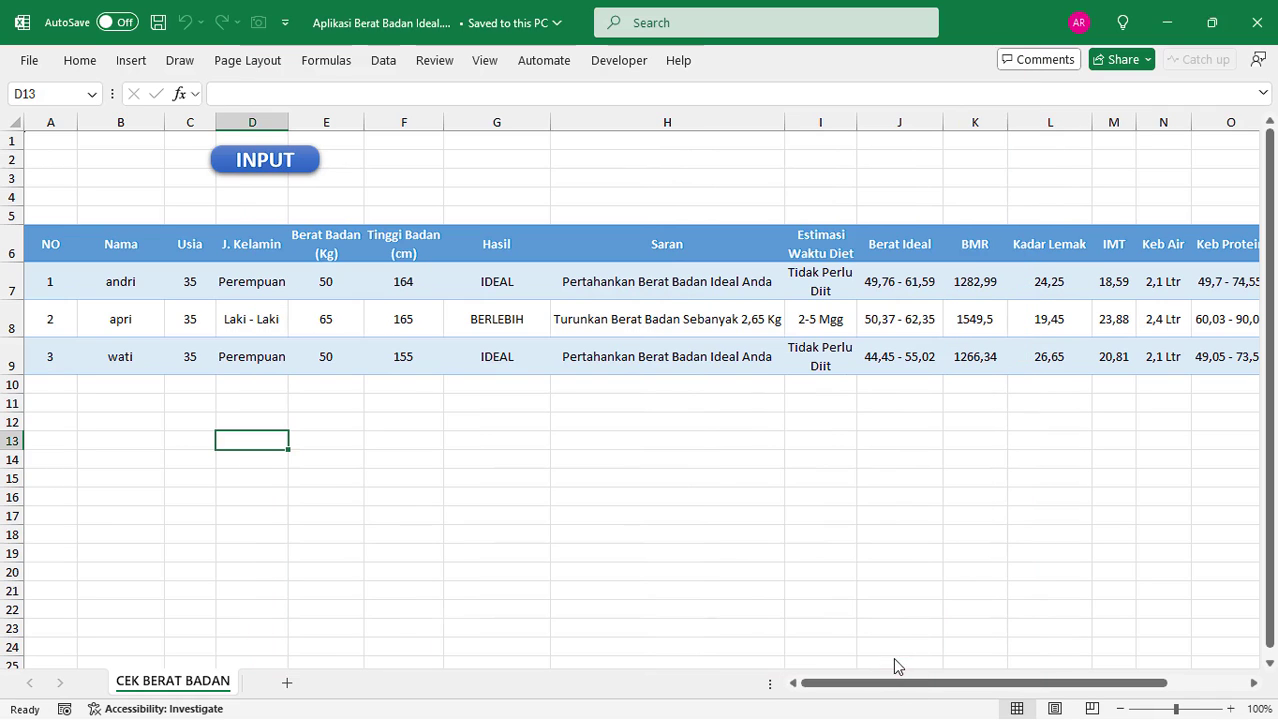
click(1258, 28)
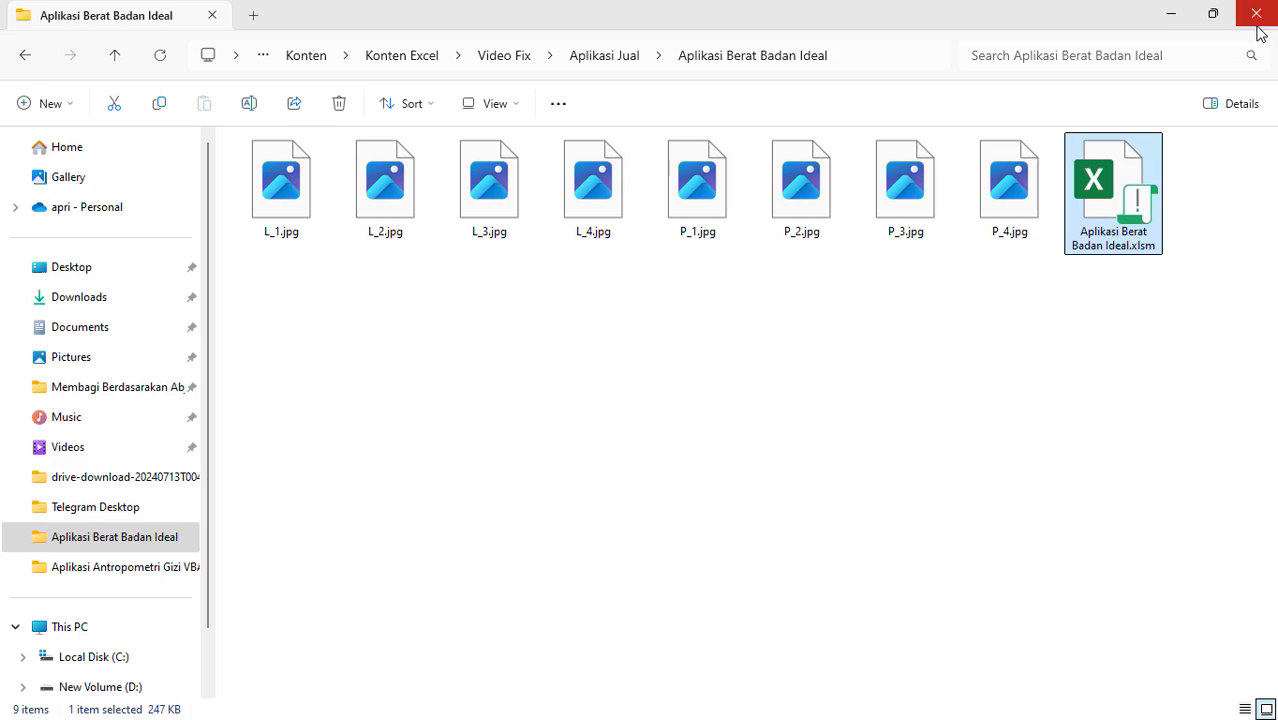
- Reopen the workbook and run INPUT, ending the macro at the run-time error
mouse_move(1113, 193)
double_click(1120, 203)
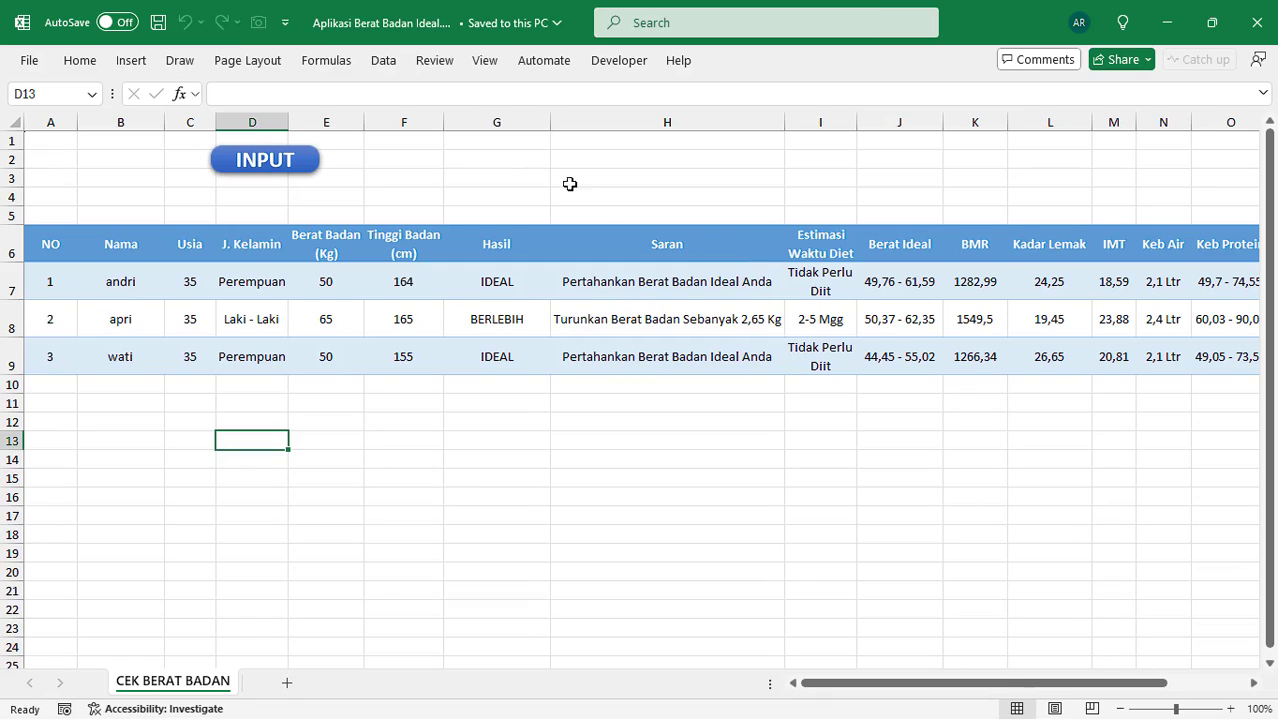
click(566, 180)
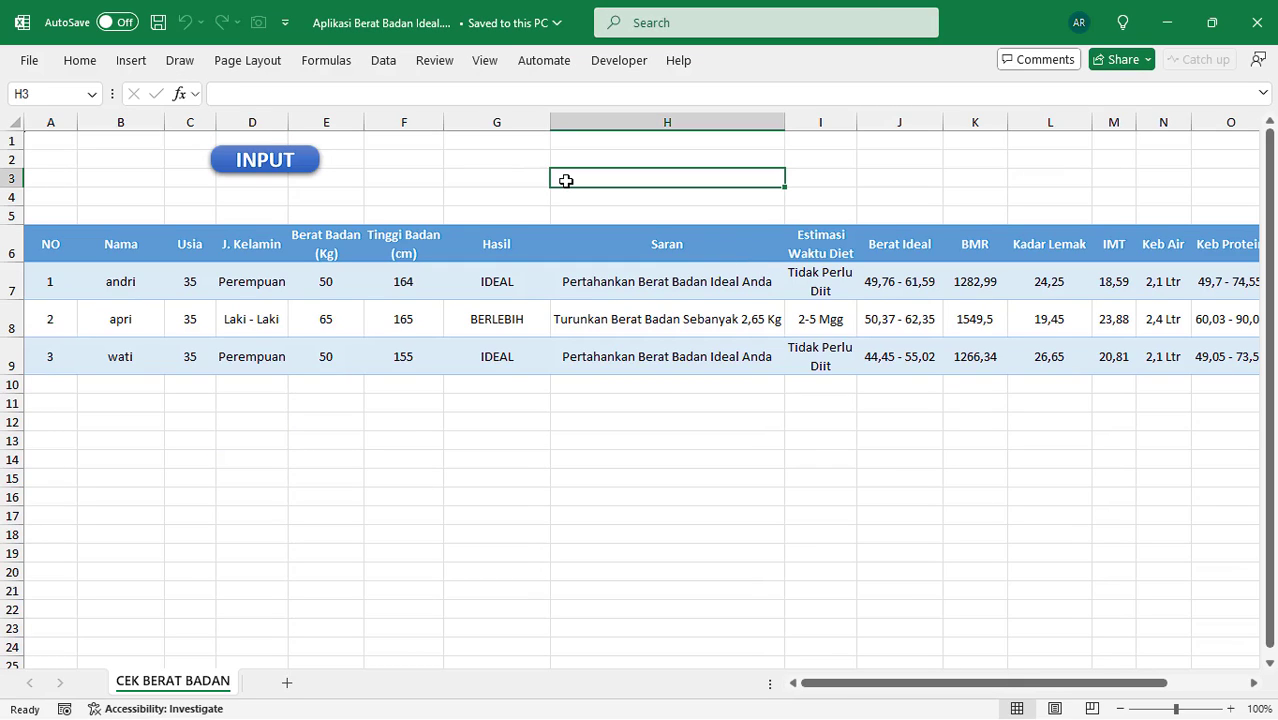
click(268, 166)
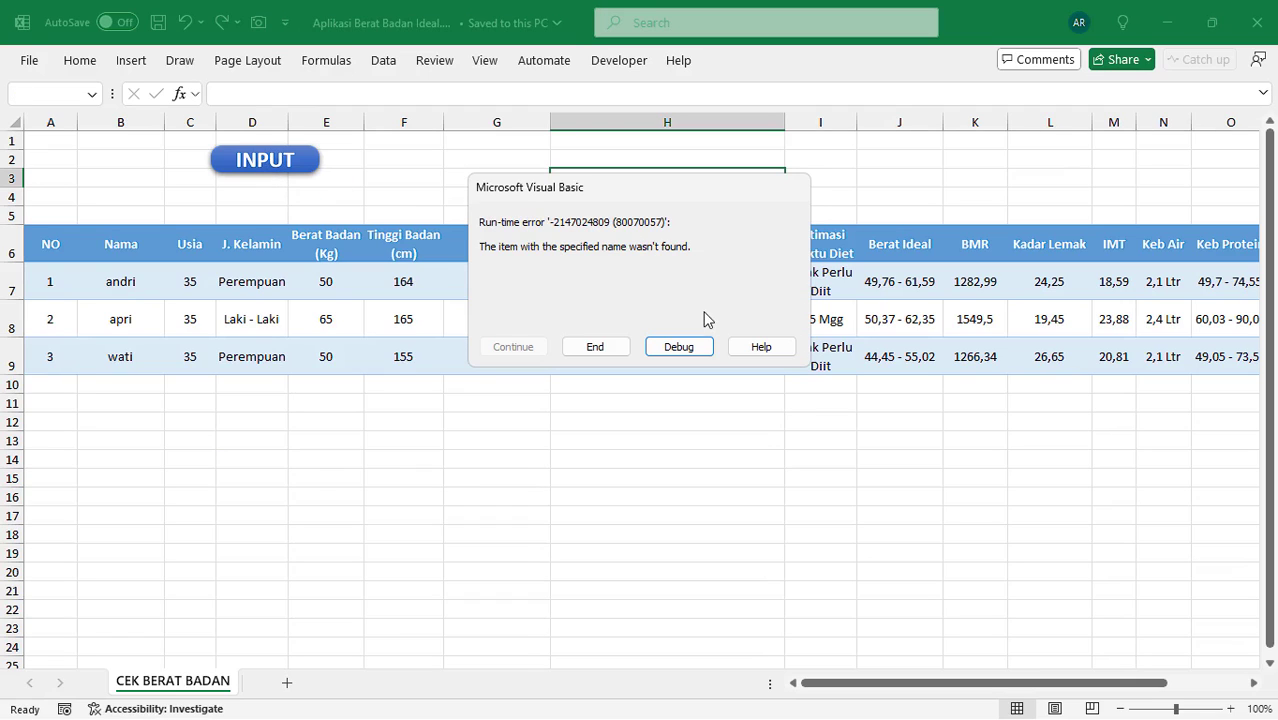
click(622, 346)
- Relaunch the CEK BERAT BADAN IDEAL form via INPUT, then close it
click(278, 170)
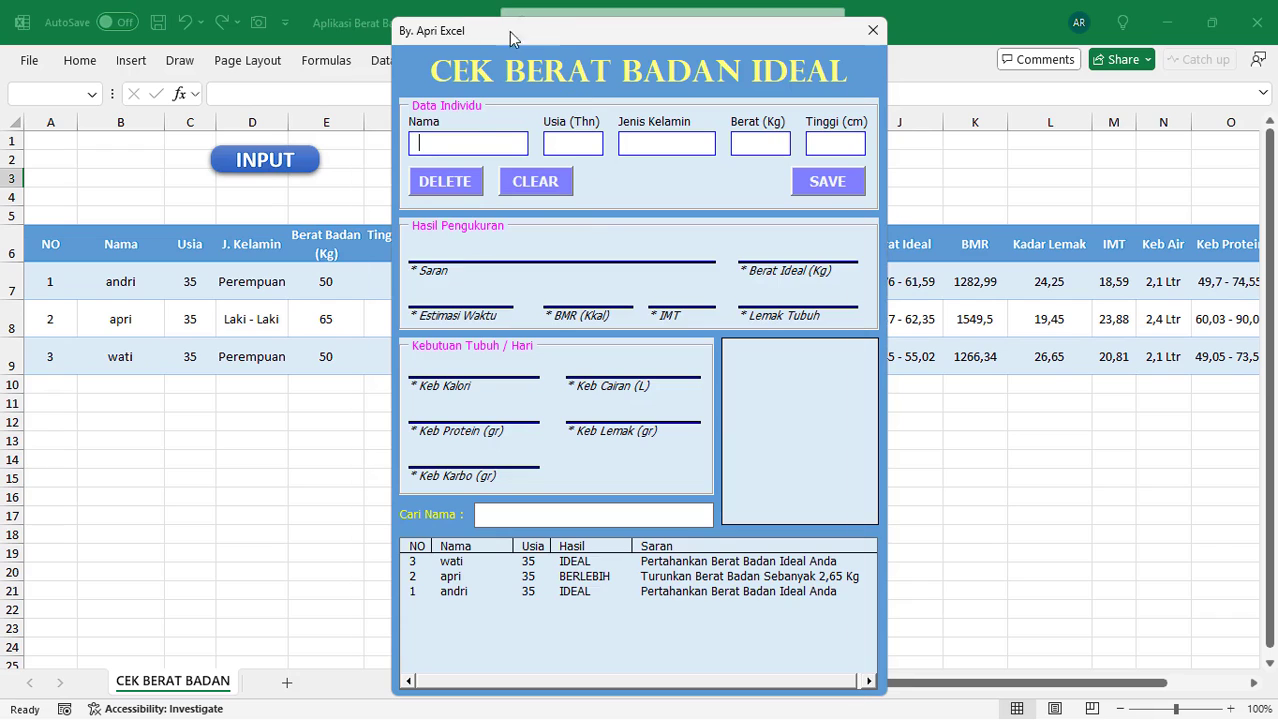
drag(509, 31, 262, 33)
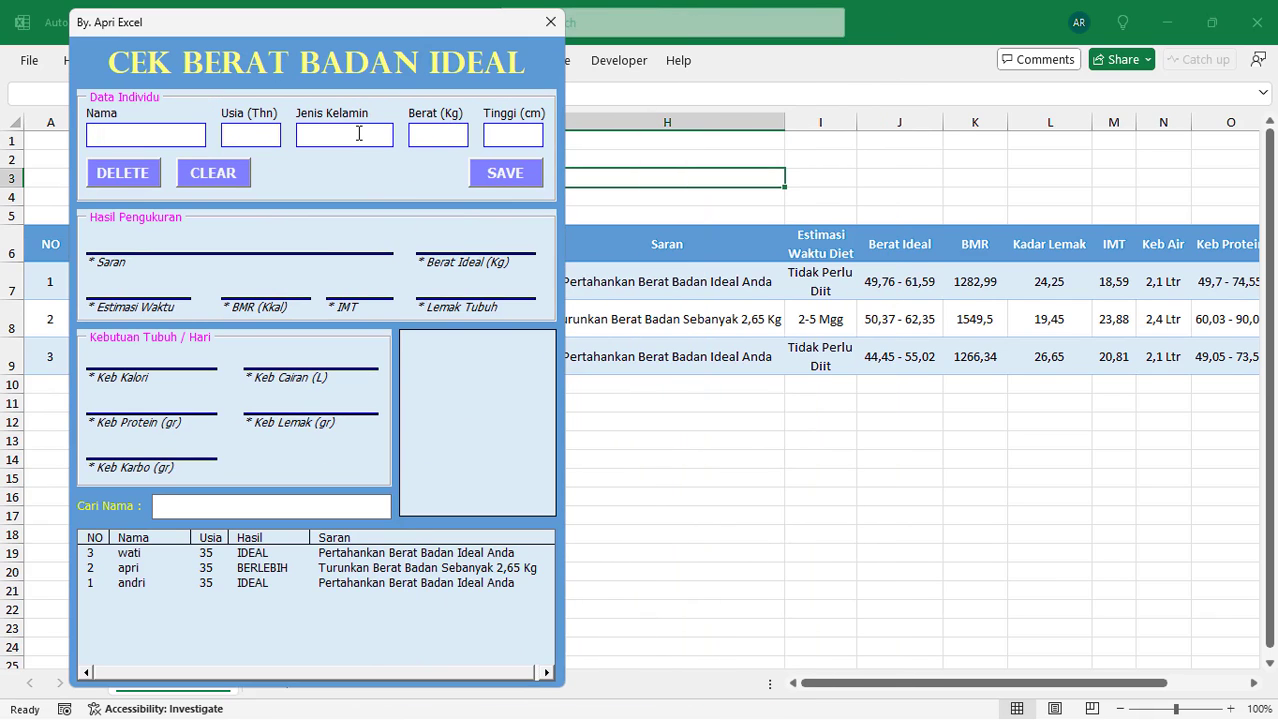
click(550, 21)
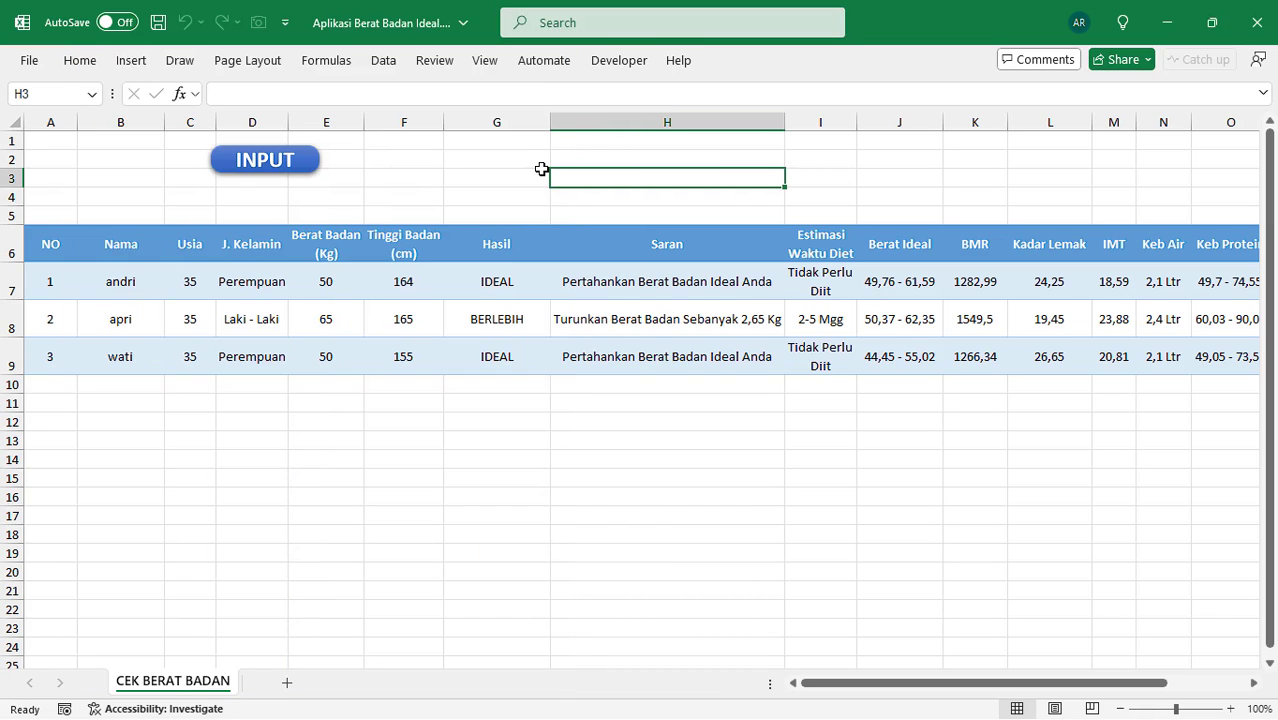